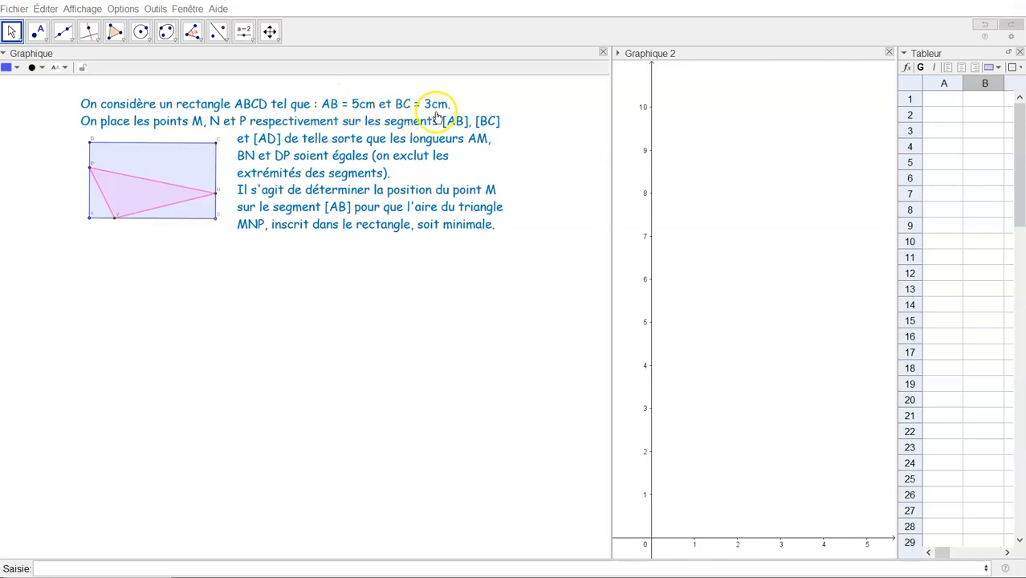
- Construct a horizontal segment AB of given length 5 below the problem statement
left_click(63, 32)
left_click(66, 82)
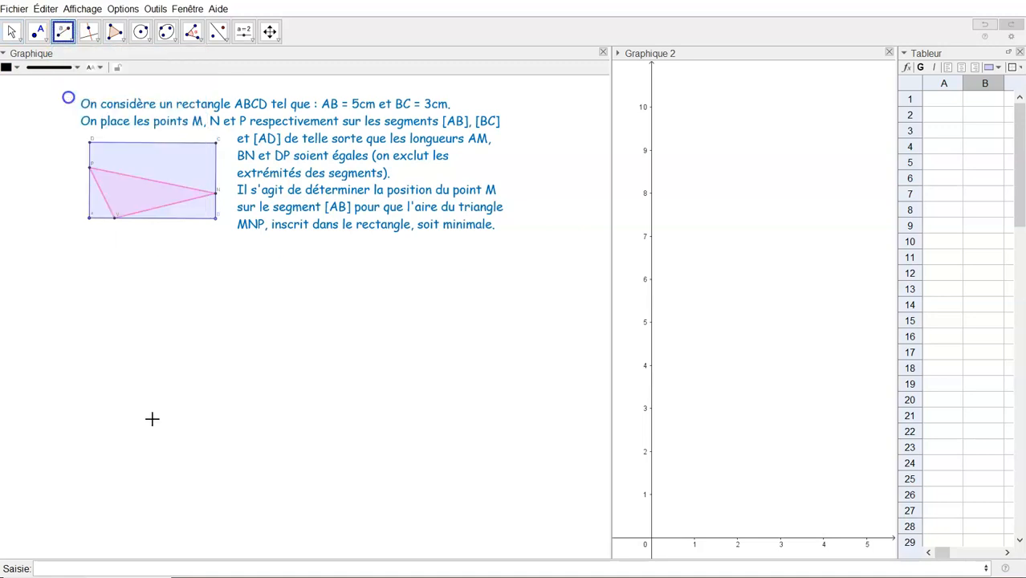
left_click(152, 475)
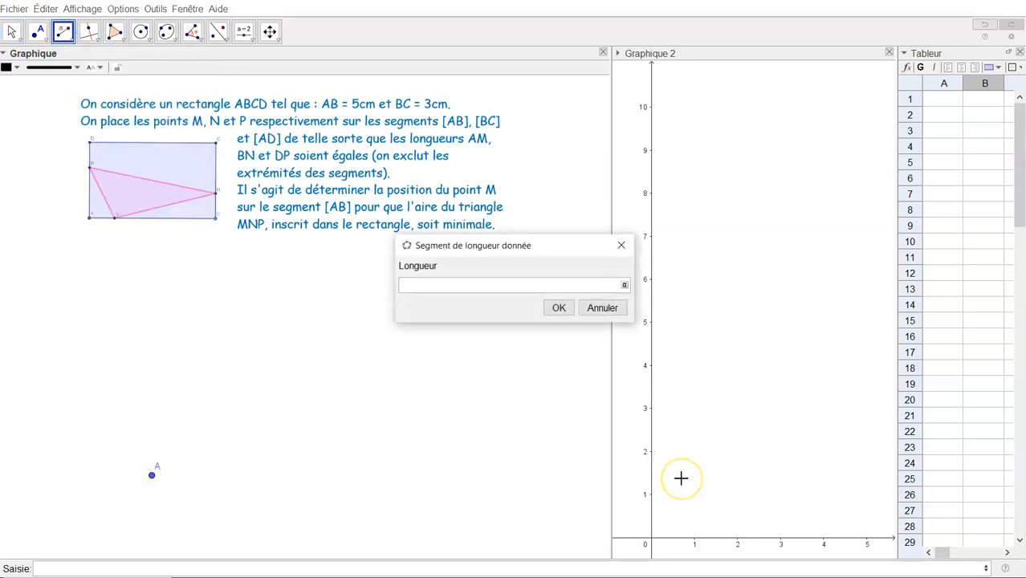
key("Return")
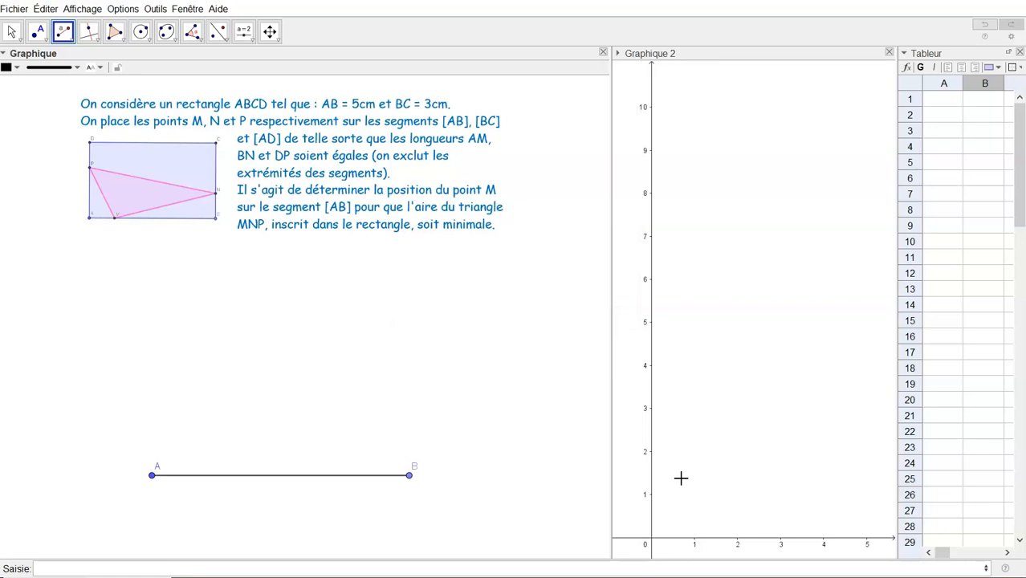
- Construct the perpendiculars to segment AB through B and through A
left_click(88, 32)
left_click(355, 478)
left_click(409, 475)
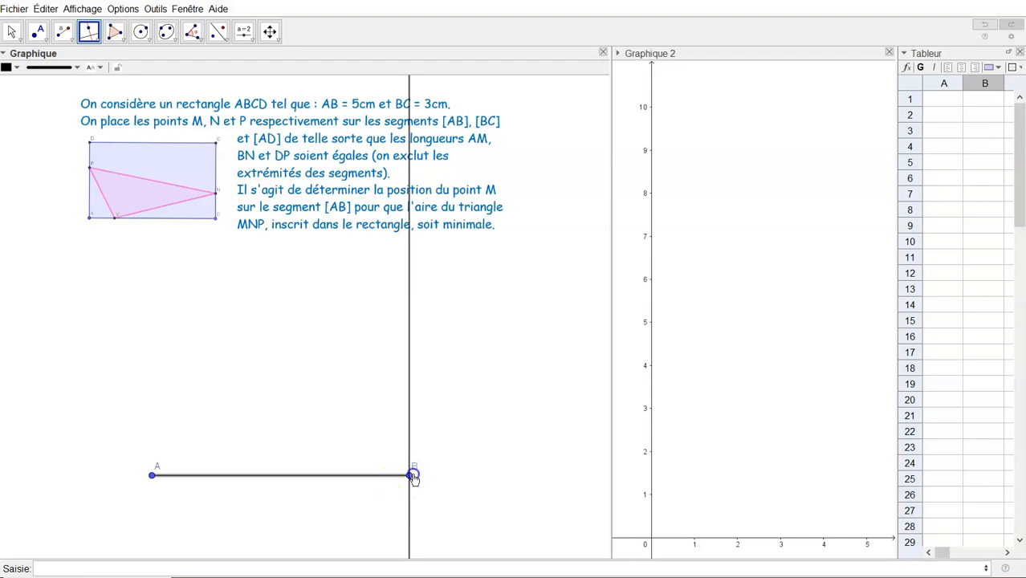
left_click(191, 482)
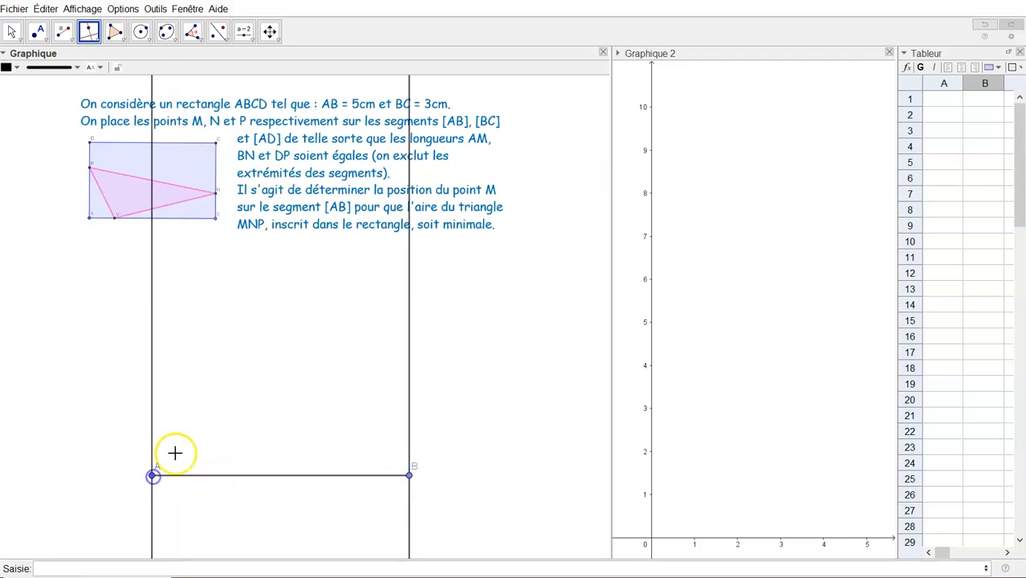
left_click(152, 475)
- Draw a circle of radius 3 centred on B and mark its upper intersection with the perpendicular through B as point C
left_click(143, 33)
left_click(147, 38)
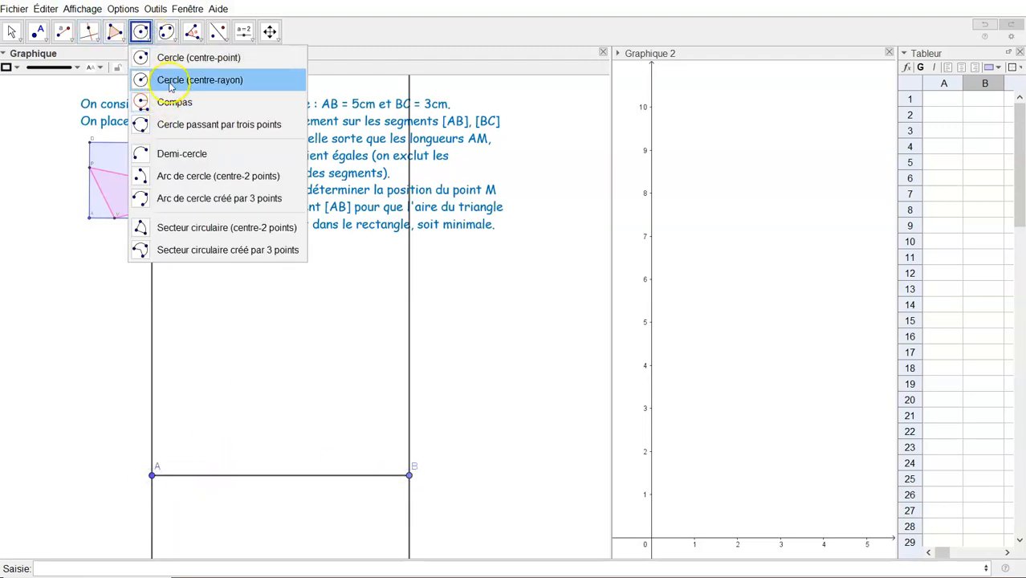
left_click(409, 476)
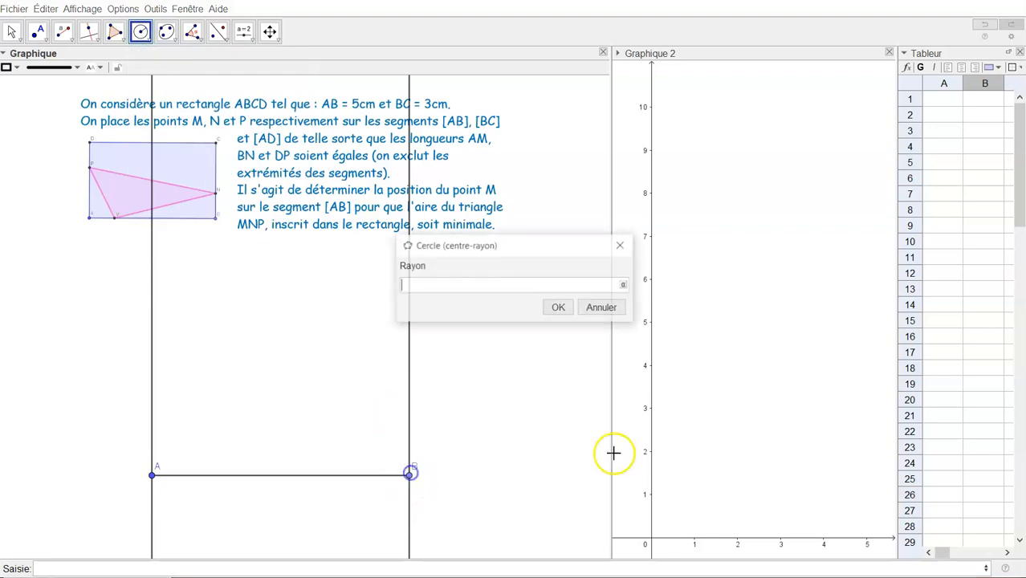
type("3")
key("Return")
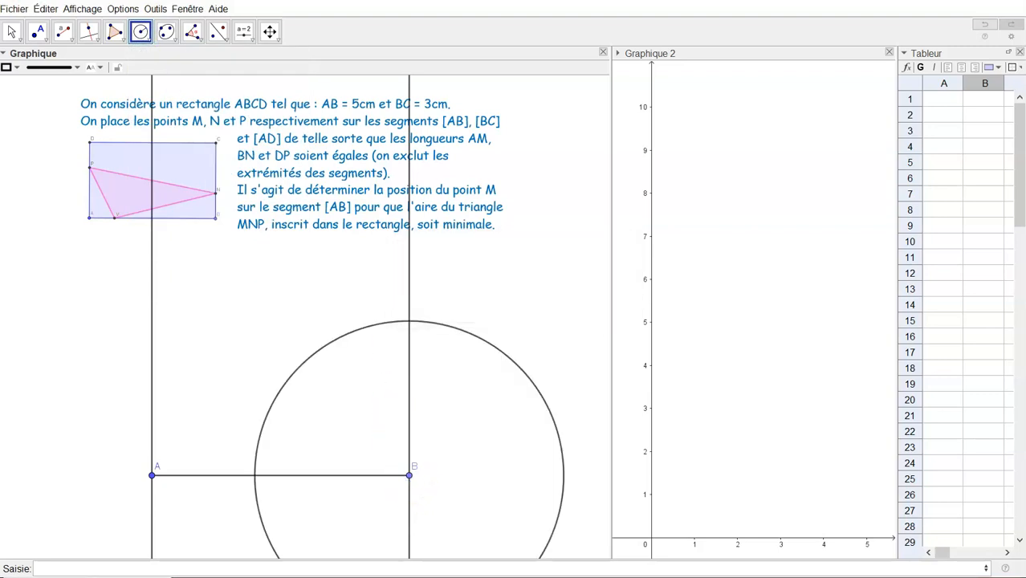
left_click(37, 31)
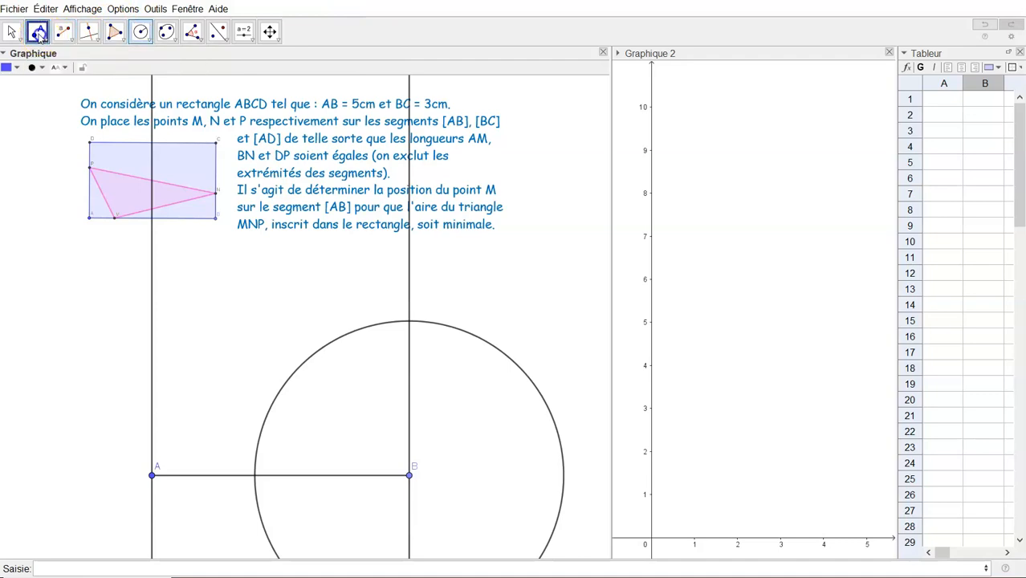
left_click(410, 324)
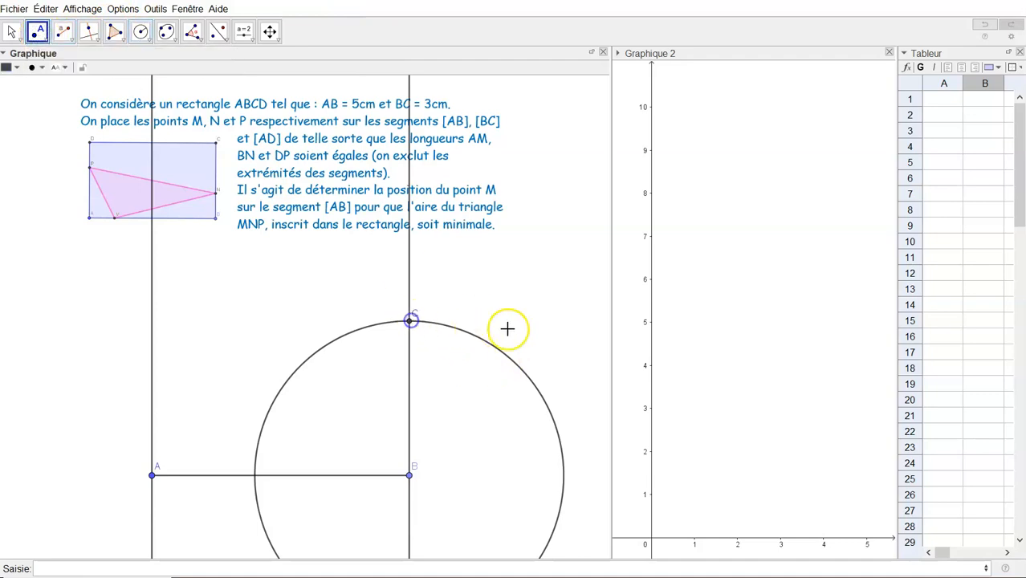
- Construct the perpendicular to line BC through C and mark its intersection with the perpendicular through A as point D
left_click(93, 32)
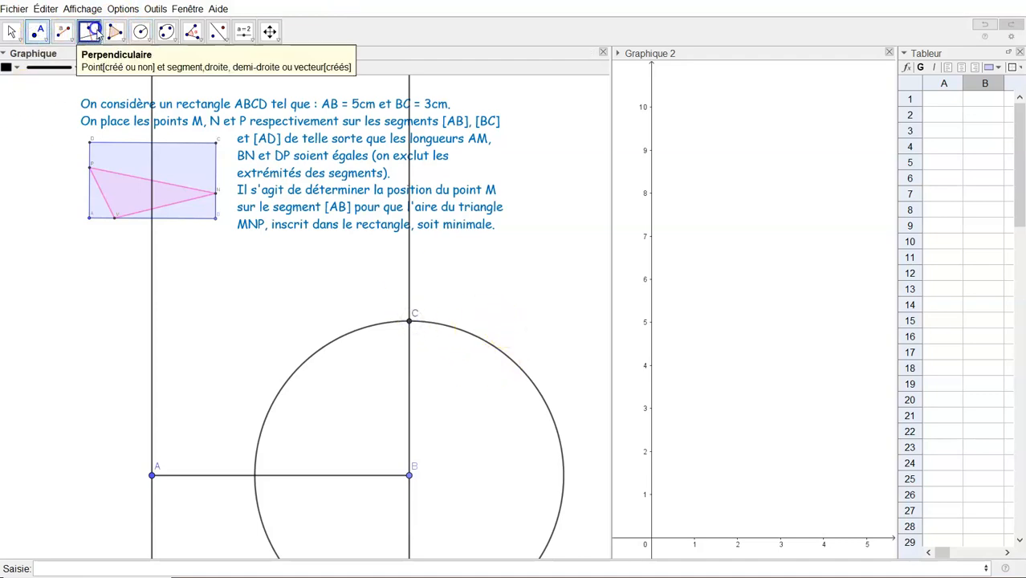
left_click(410, 281)
left_click(413, 325)
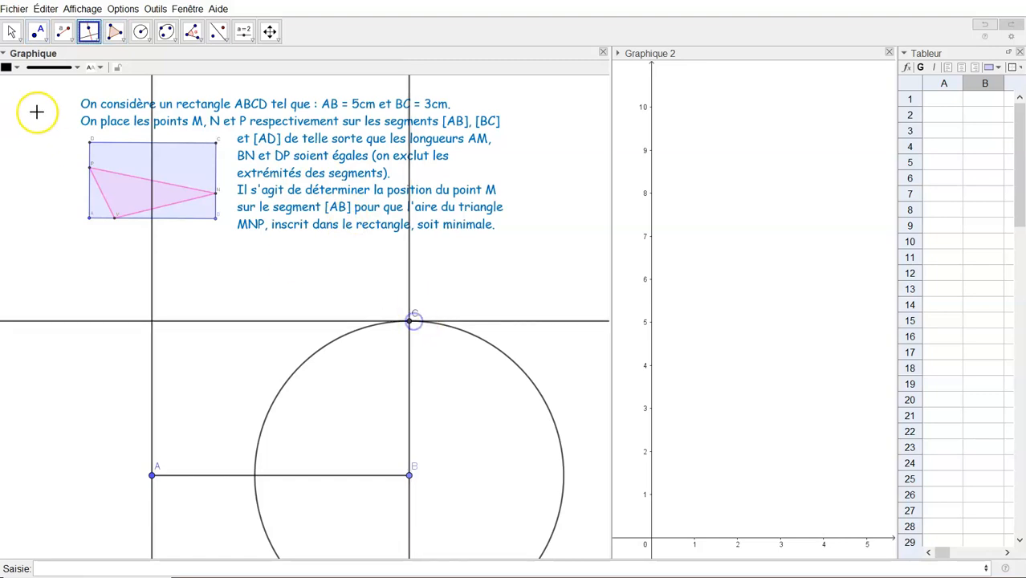
left_click(38, 31)
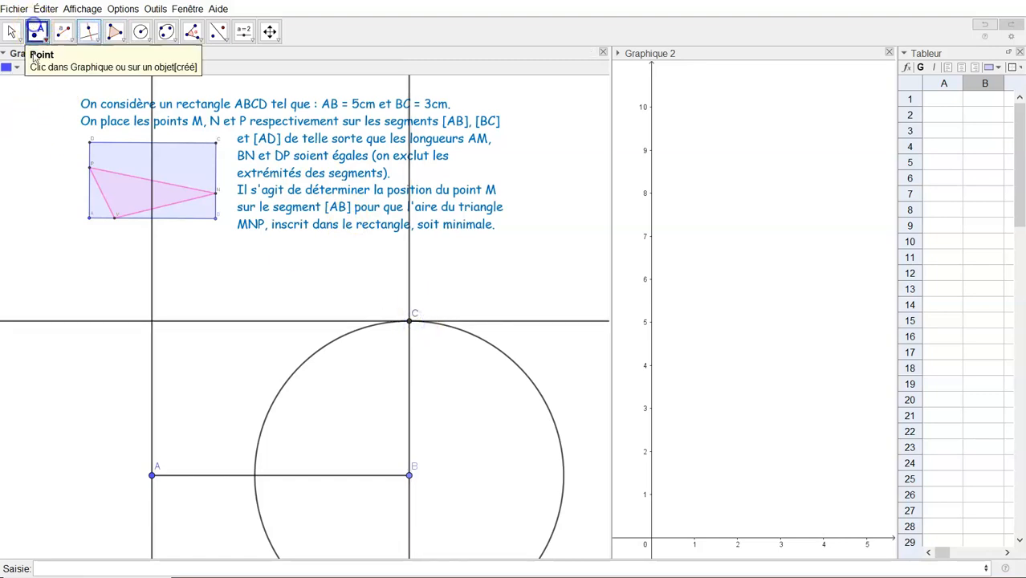
left_click(152, 323)
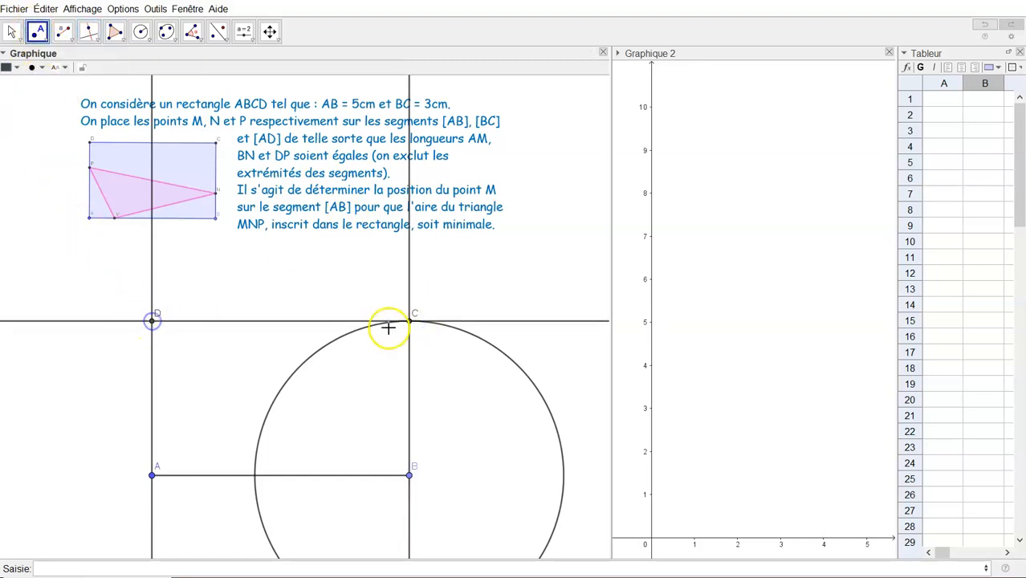
- Hide the three construction lines, the circle and segment AB using the Algebra view, leaving only points A, B, C and D displayed
left_click(78, 8)
left_click(96, 24)
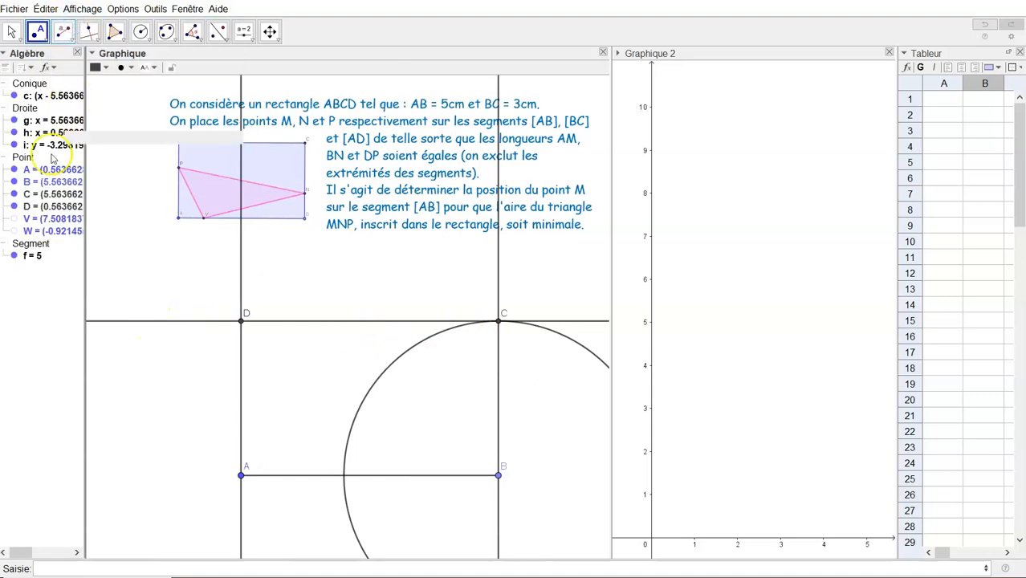
left_click(15, 120)
left_click(15, 132)
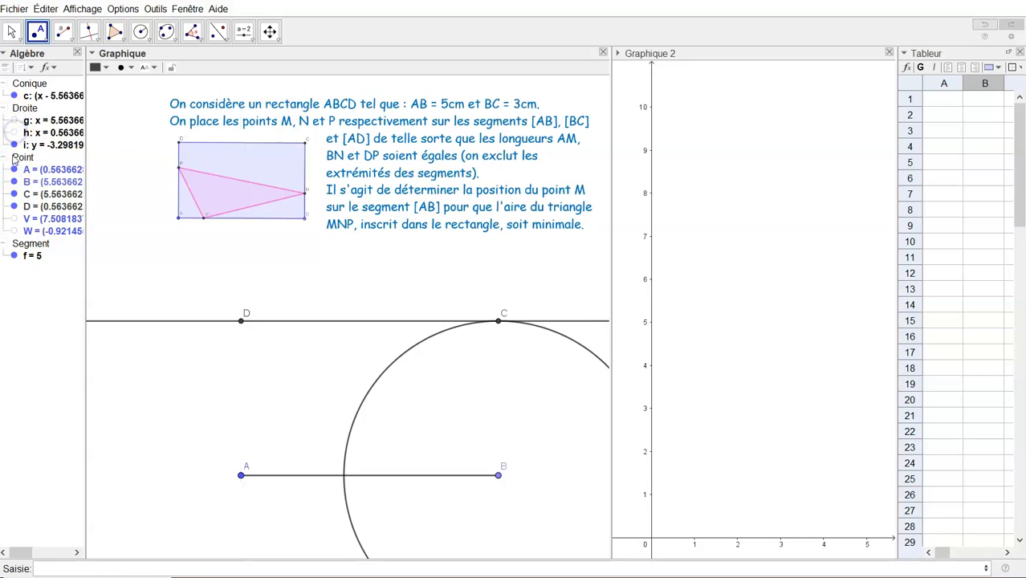
left_click(14, 145)
left_click(15, 96)
key("Escape")
left_click(14, 256)
left_click(77, 53)
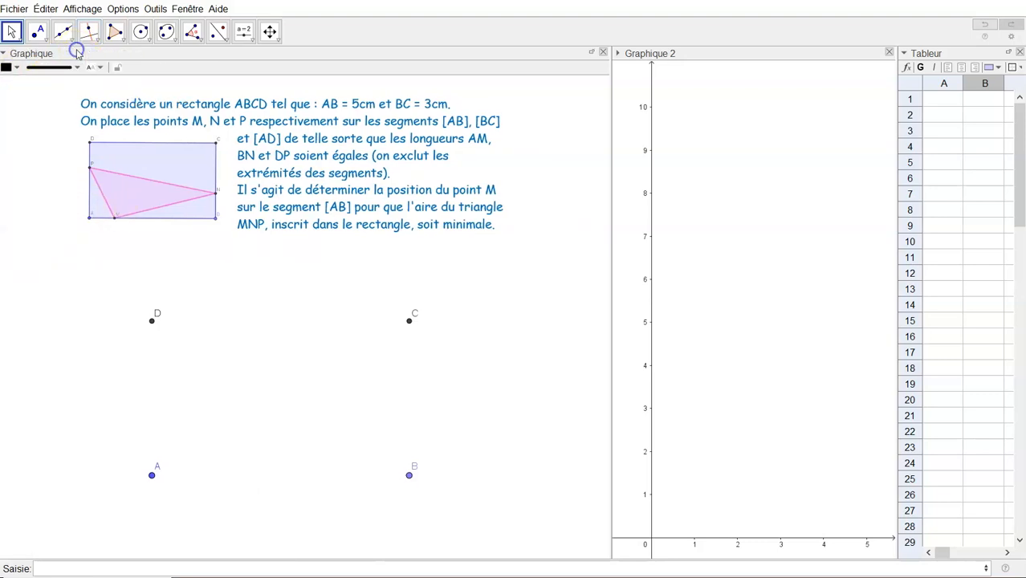
- Draw the rectangle as a polygon through points D, A, B and C, closing it at D
left_click(115, 31)
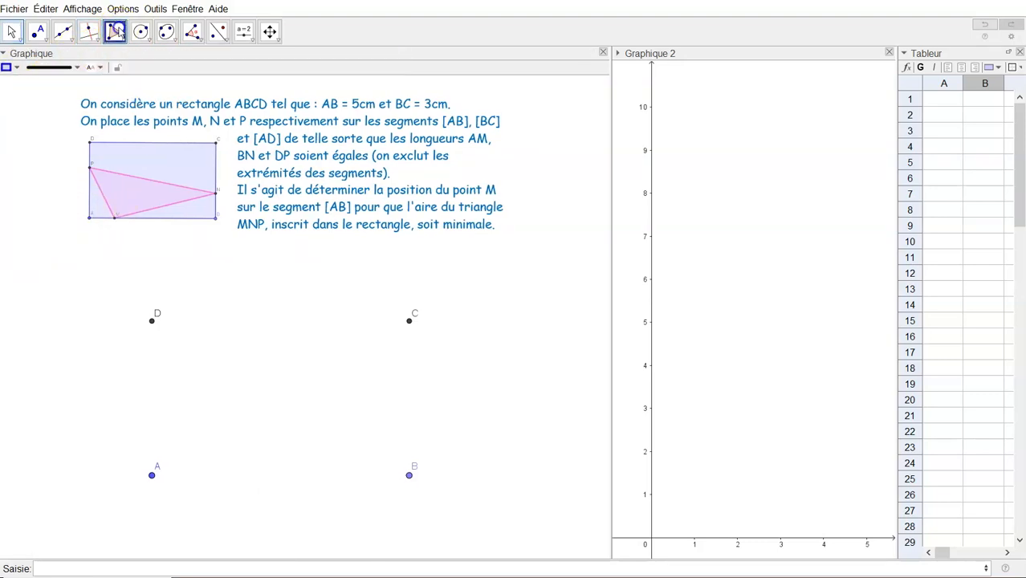
left_click(152, 320)
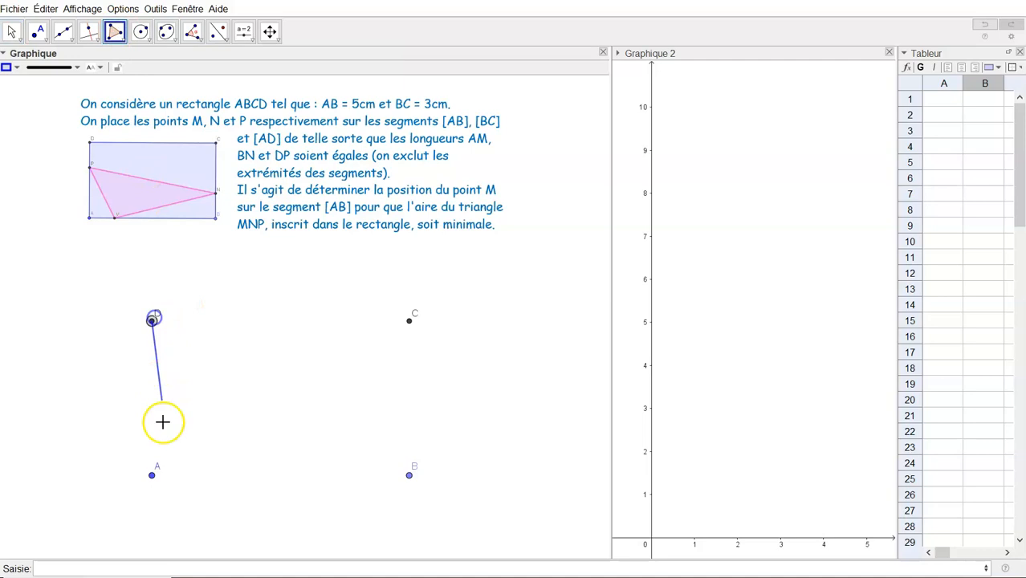
left_click(153, 474)
left_click(409, 476)
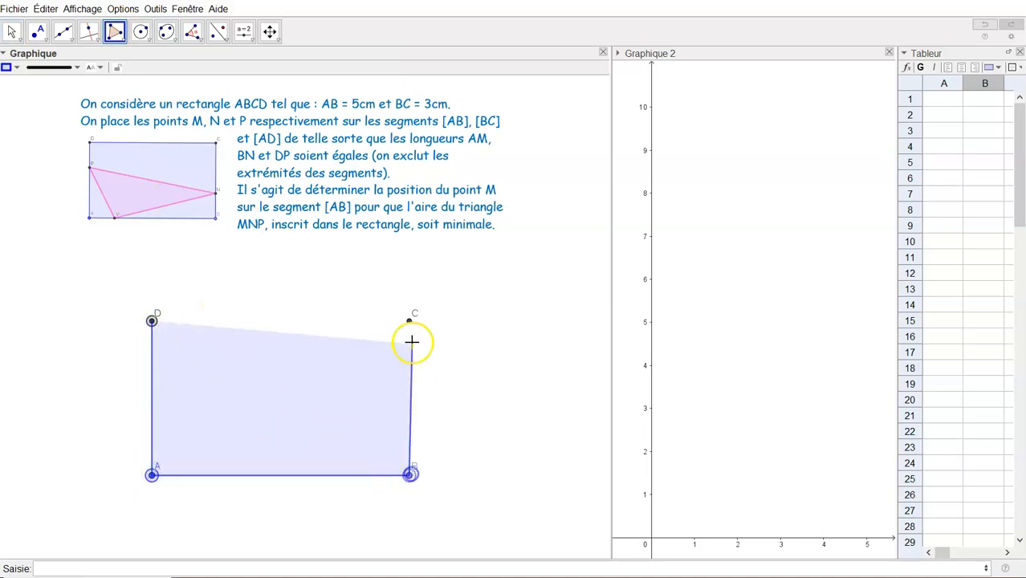
left_click(409, 321)
left_click(152, 321)
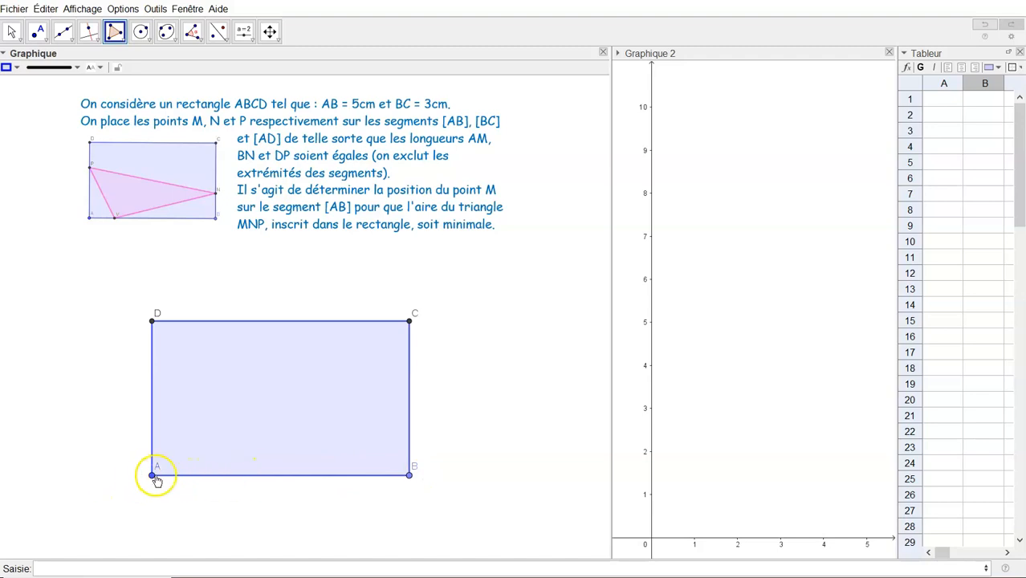
- Create a number slider named a above the rectangle, with minimum 0.000001 and maximum 3
left_click(246, 33)
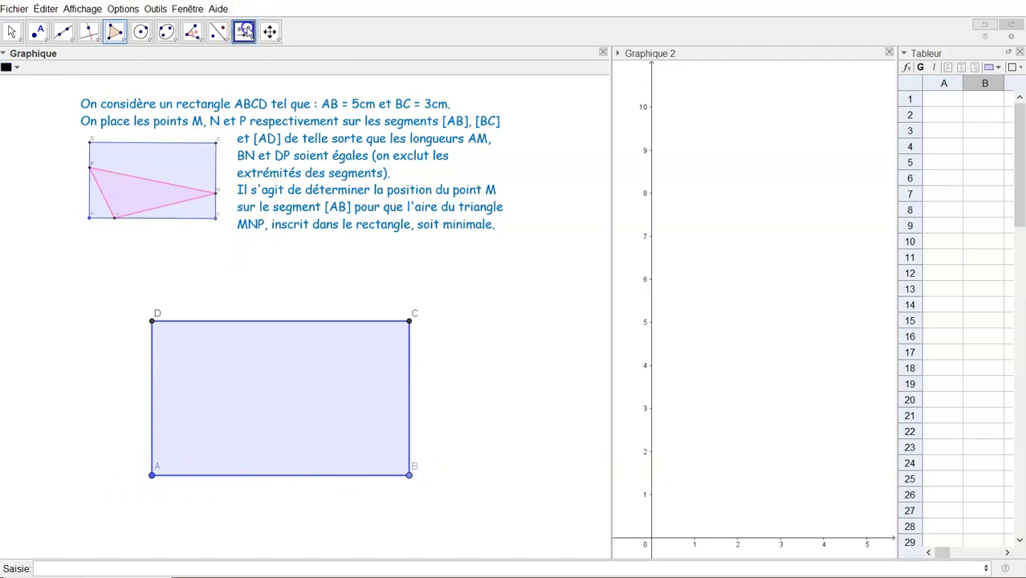
left_click(246, 32)
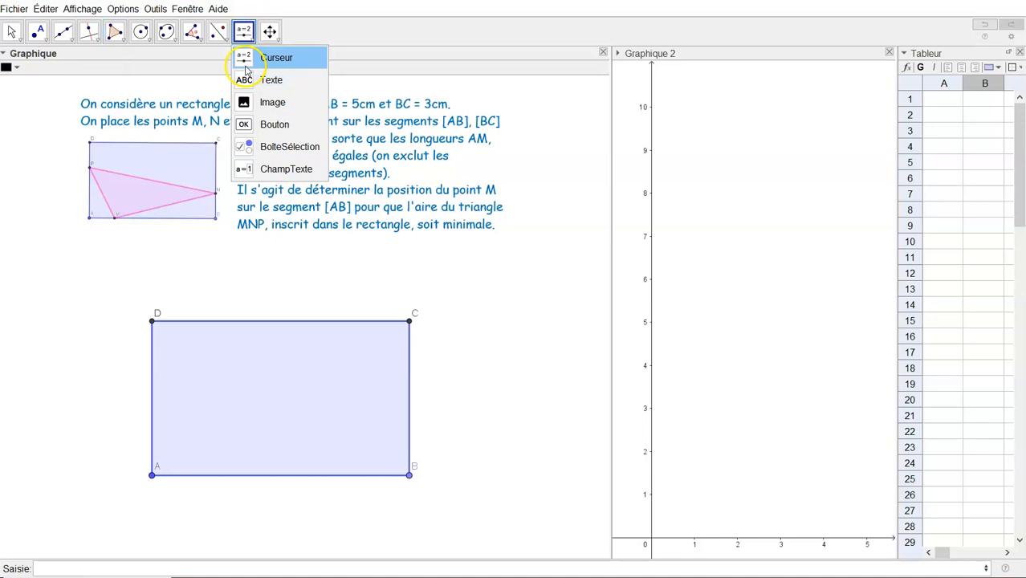
left_click(246, 68)
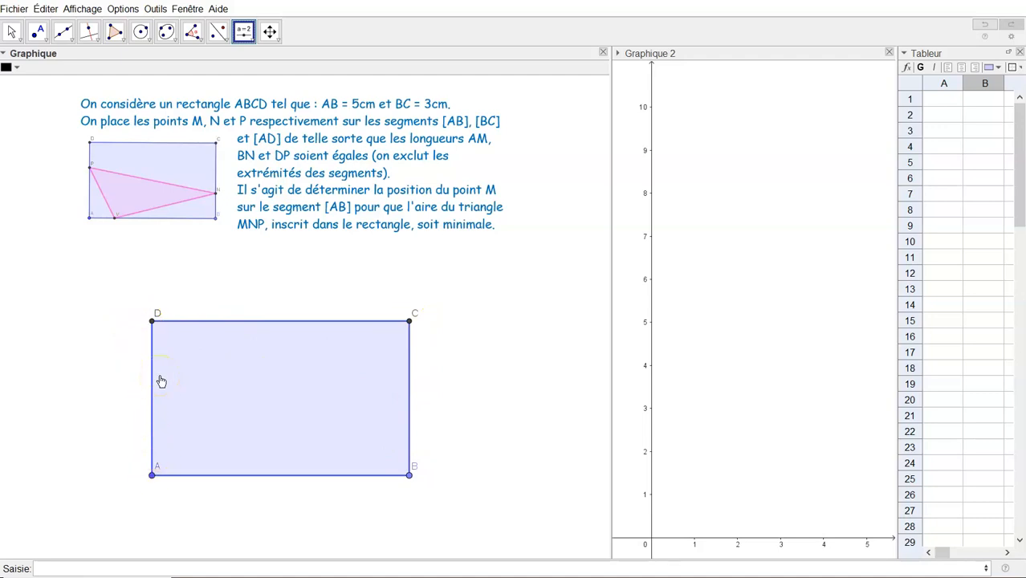
left_click(210, 259)
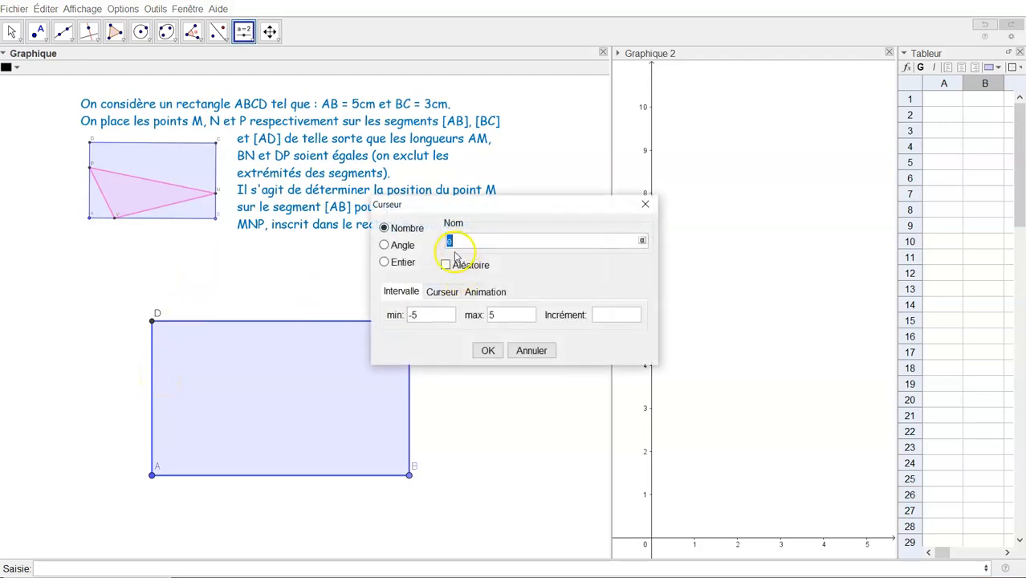
left_click_drag(425, 321, 346, 317)
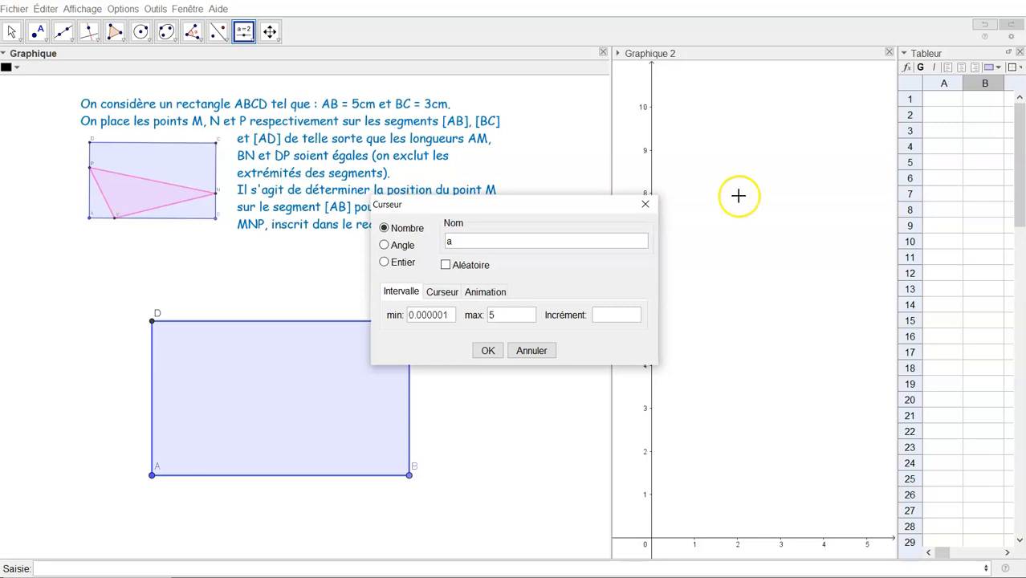
left_click(505, 317)
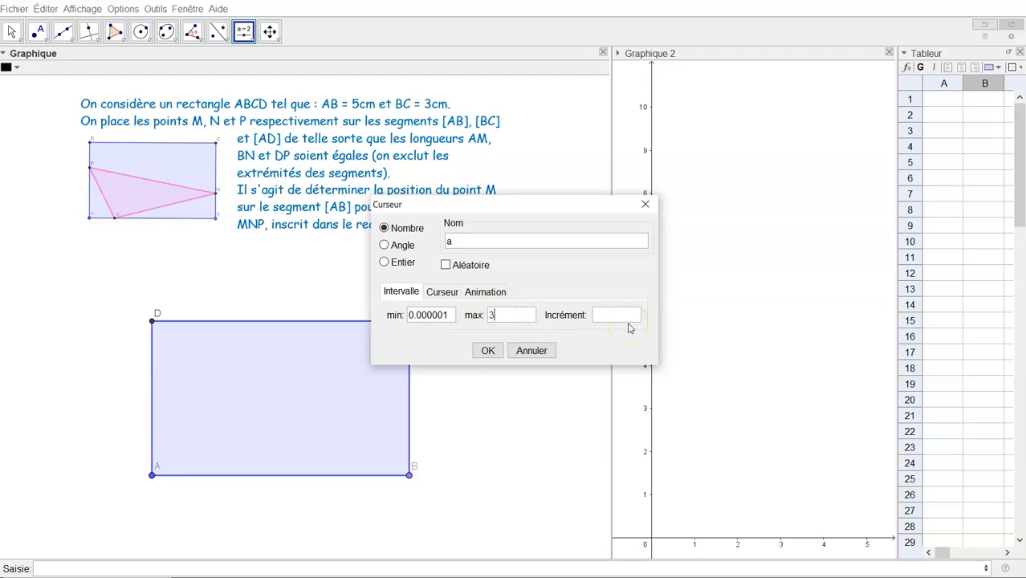
left_click(488, 350)
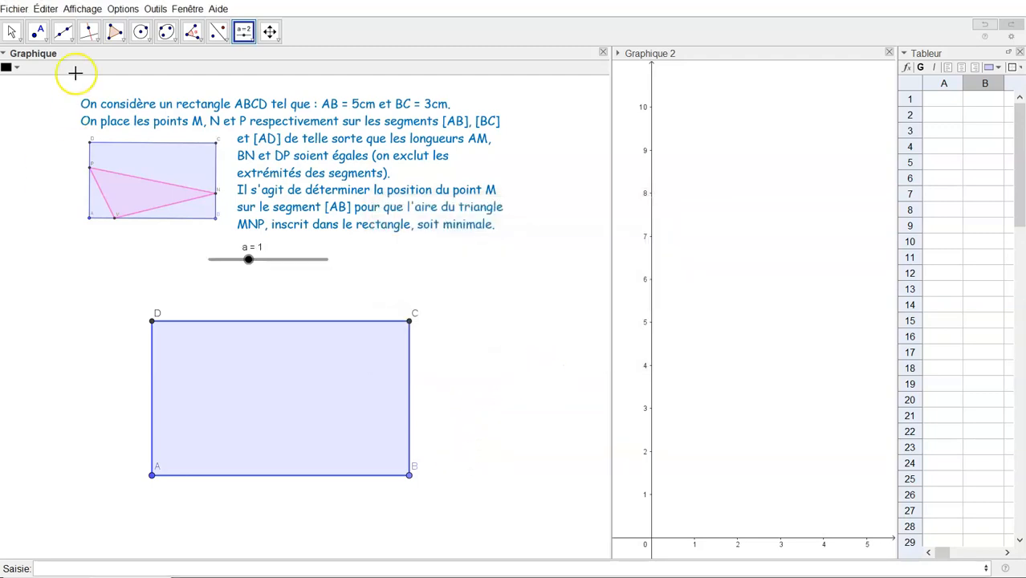
- Draw a circle centred on A with radius a
left_click(148, 43)
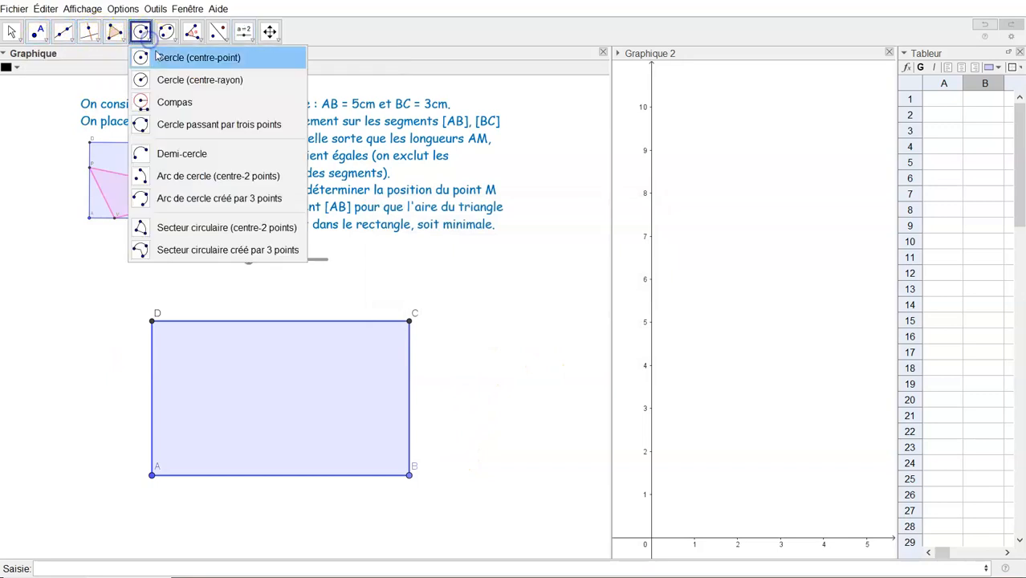
left_click(152, 474)
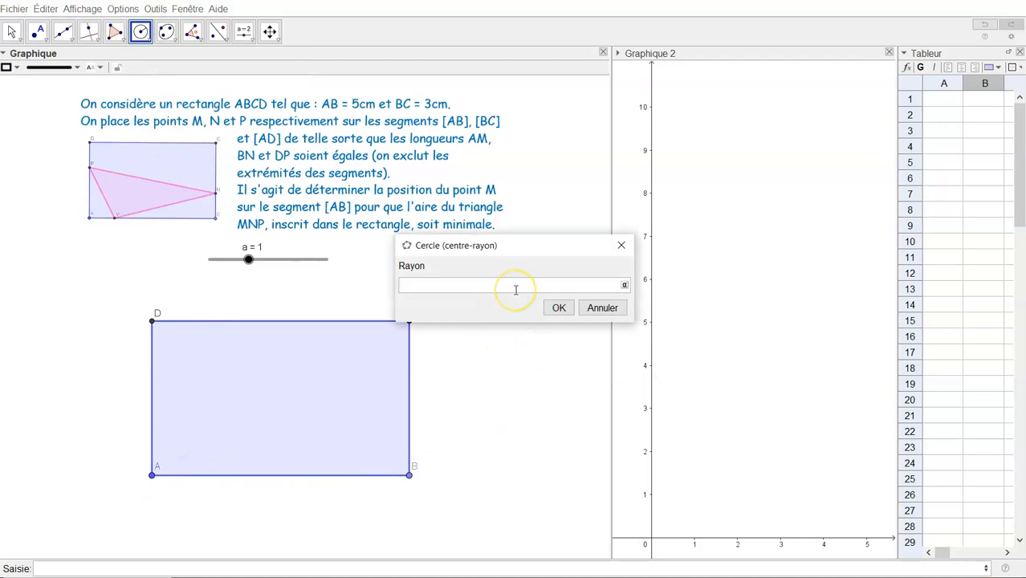
key("Return")
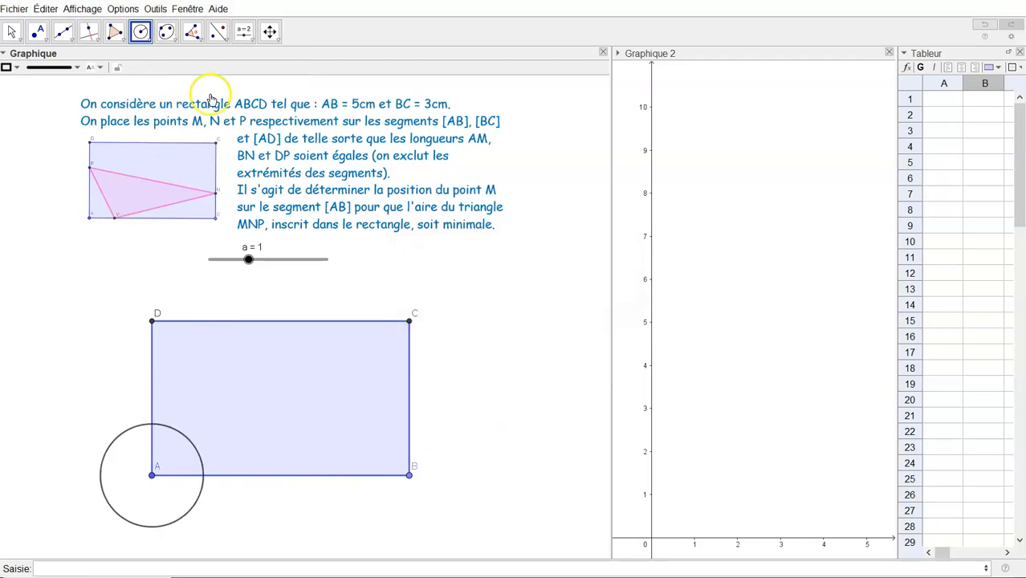
- Mark the intersection of the circle around A with side AB and name the point M
left_click(37, 31)
left_click(57, 55)
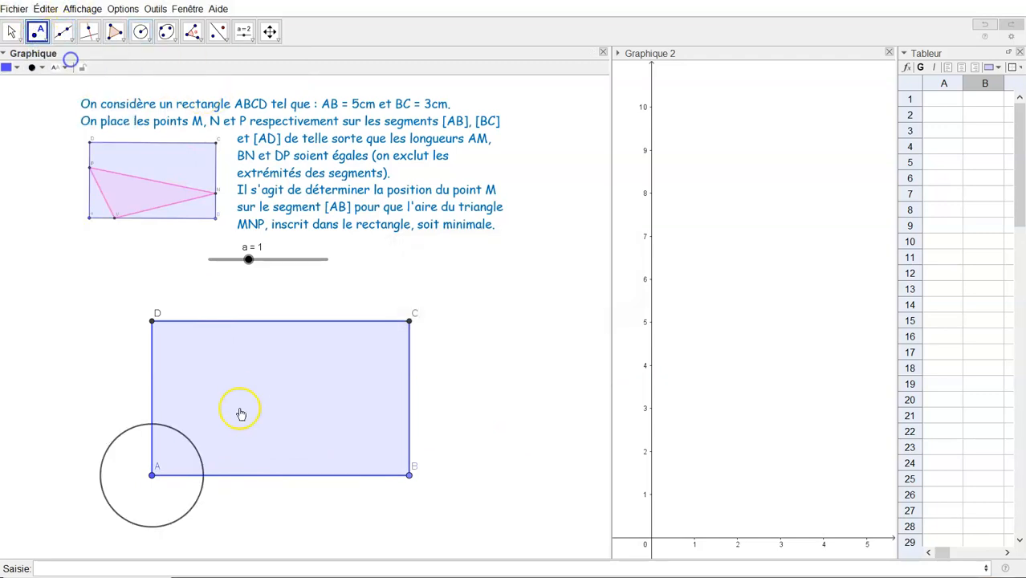
left_click(204, 475)
type("M")
key("Return")
key("Escape")
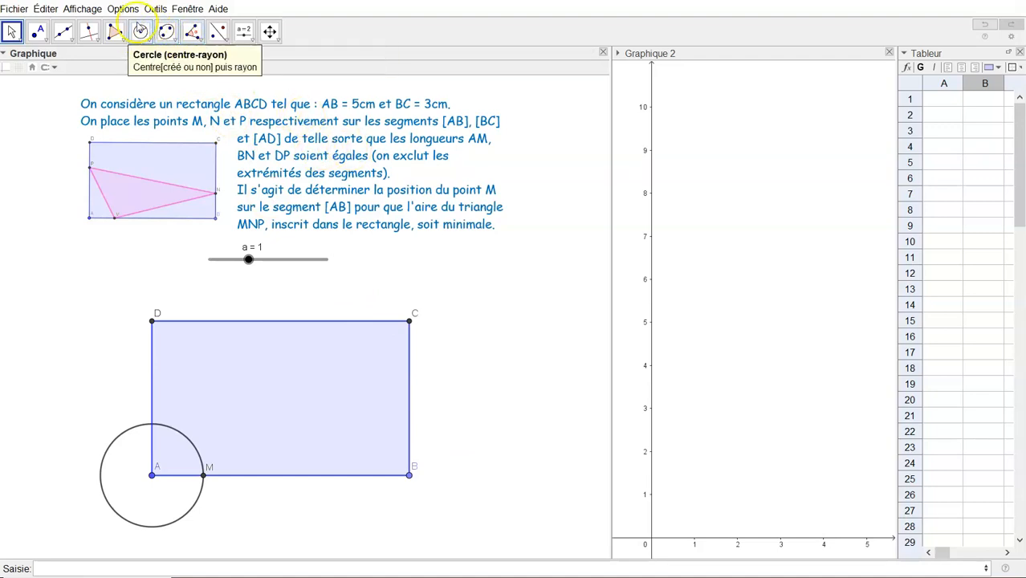
- Draw a circle centred on B with radius a
left_click(141, 31)
left_click(410, 479)
type("a")
key("Return")
- Mark the intersection of the circle around B with side BC and rename the point N
left_click(37, 31)
left_click(409, 423)
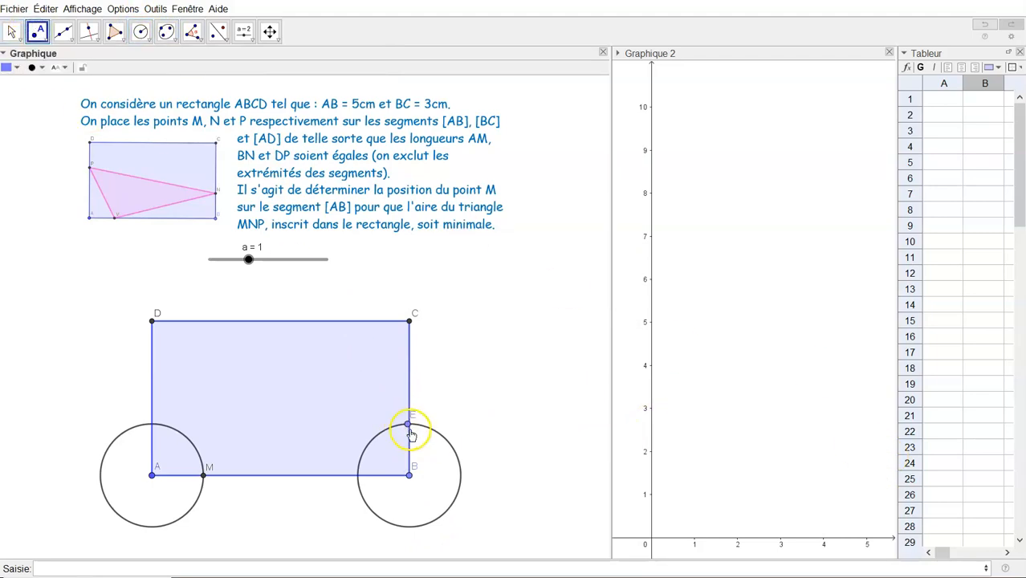
right_click(409, 424)
left_click(450, 457)
type("N")
key("Return")
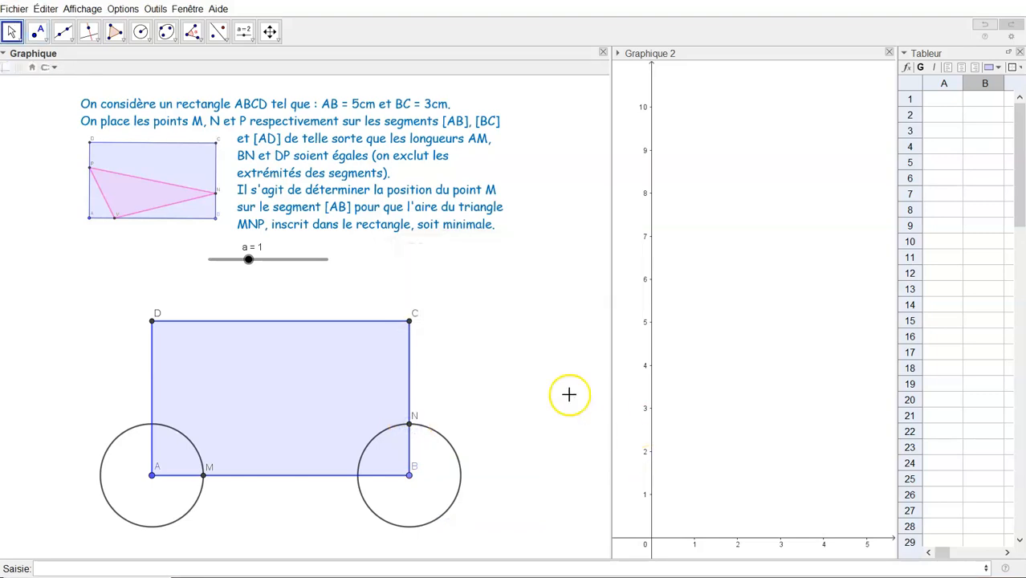
- Draw a circle centred on D with radius a and mark its intersection with side AD
left_click(141, 31)
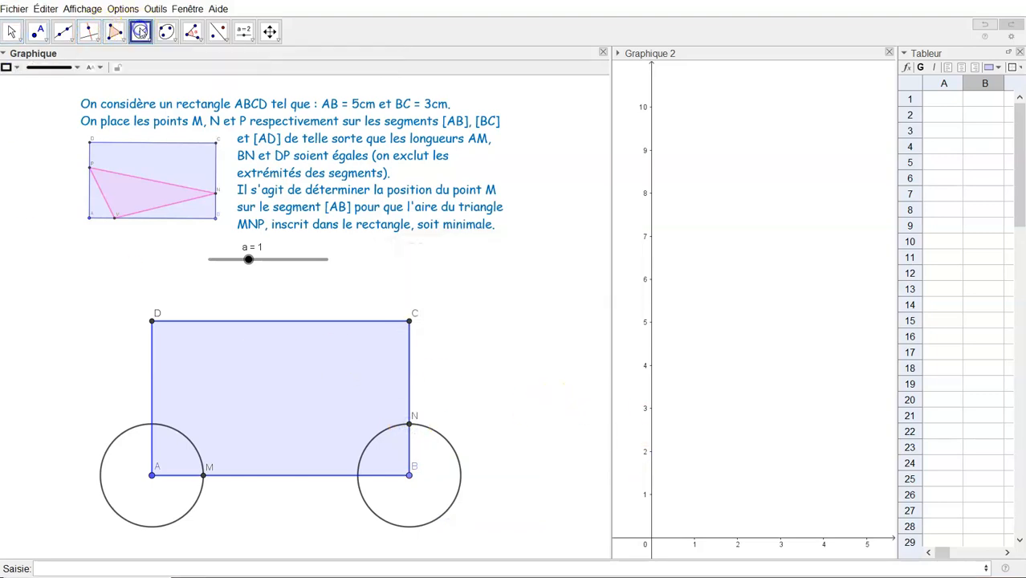
left_click(152, 321)
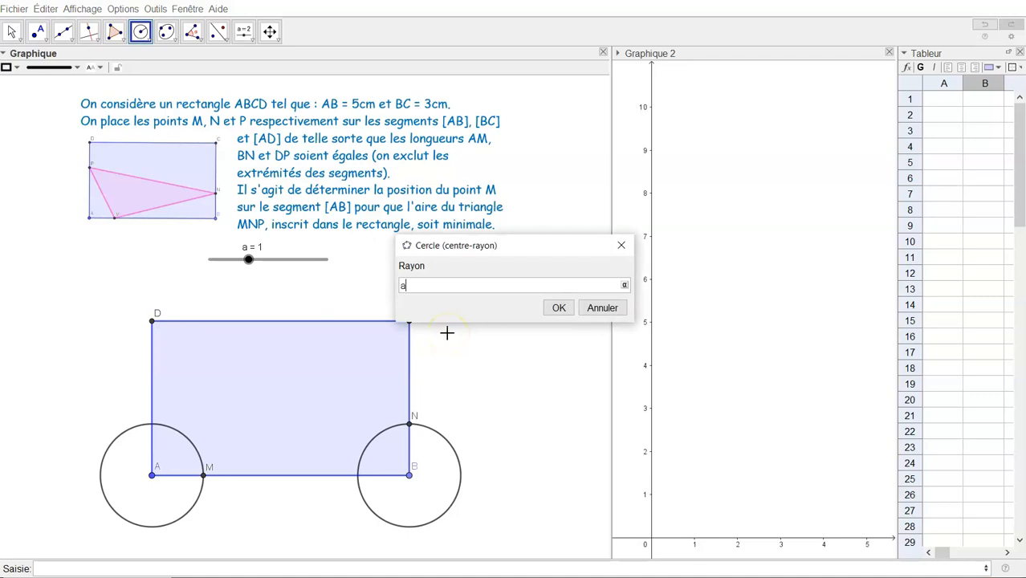
key("Return")
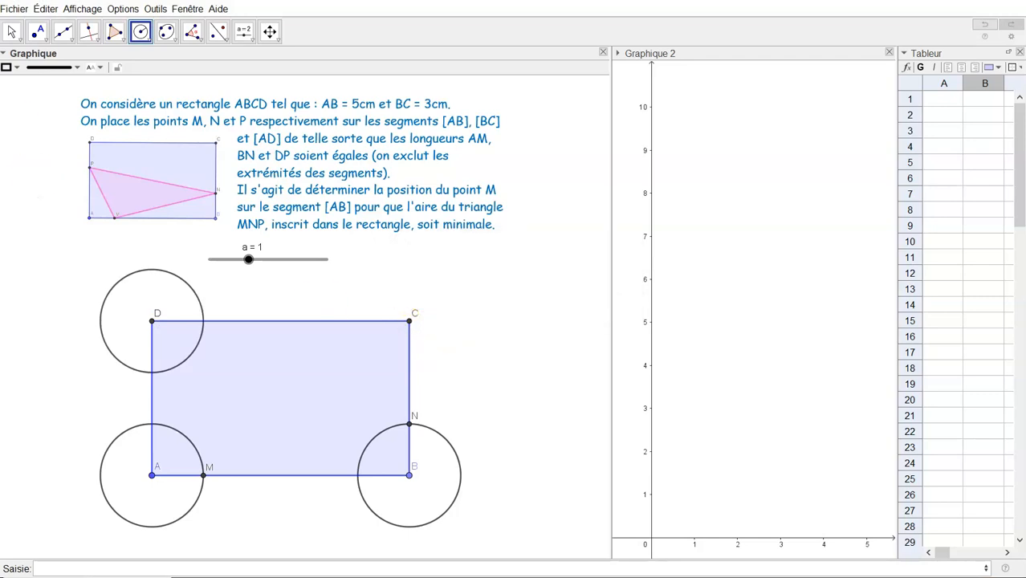
left_click(39, 34)
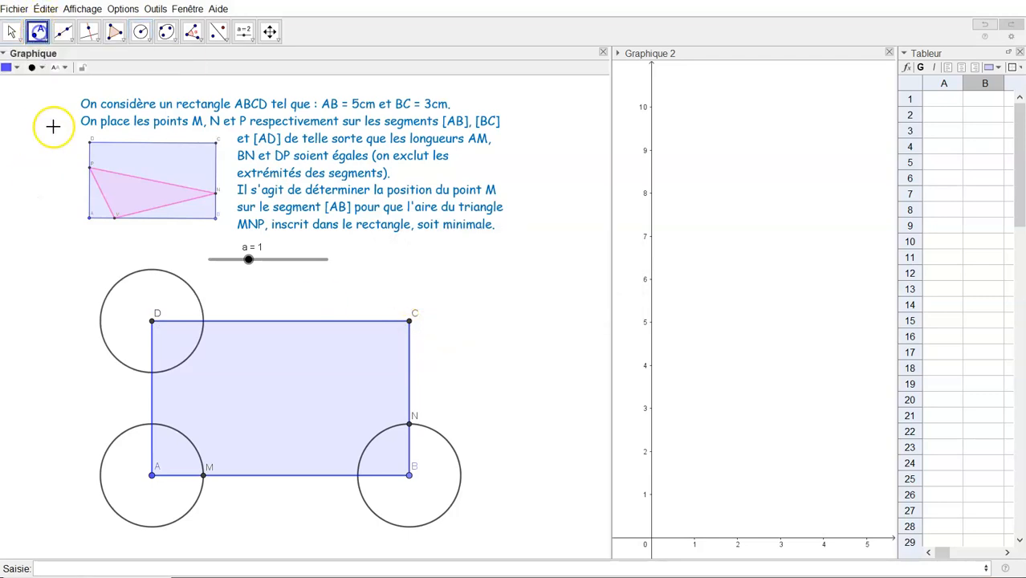
left_click(153, 374)
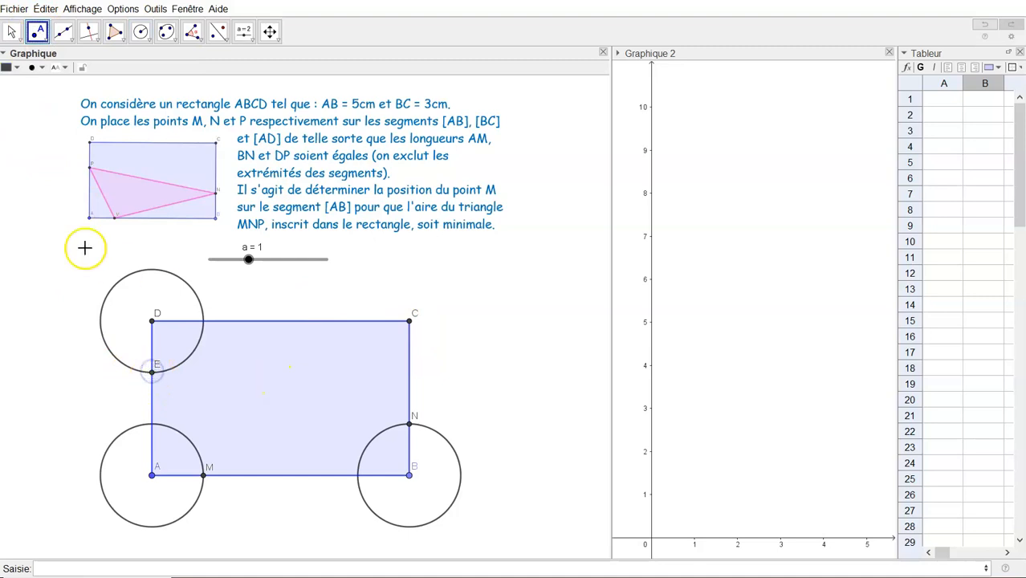
- Hide the construction circles centred on A, B and D, leaving the points on the rectangle's sides displayed
left_click(89, 10)
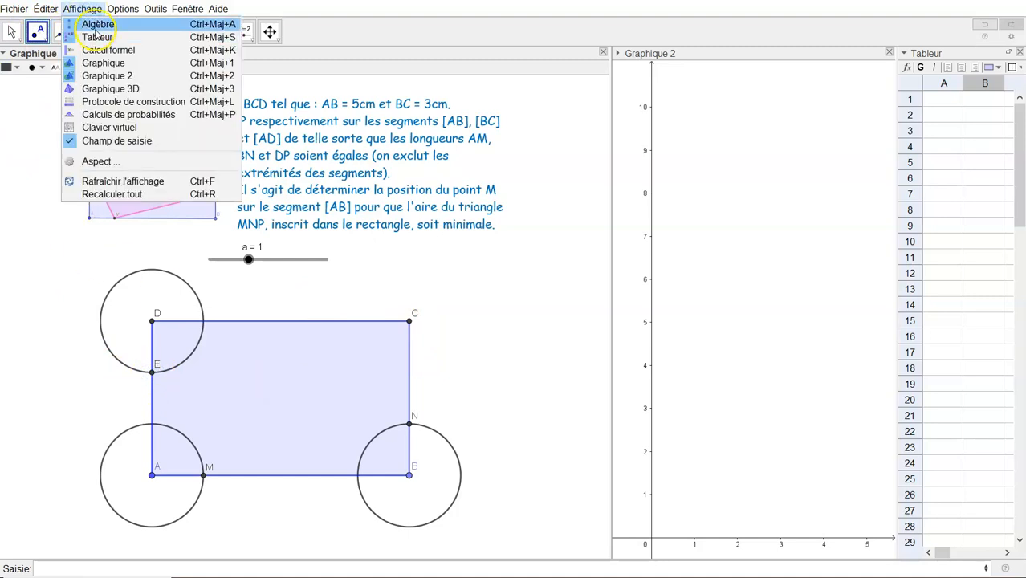
left_click(95, 21)
left_click(14, 107)
left_click(14, 120)
left_click(14, 133)
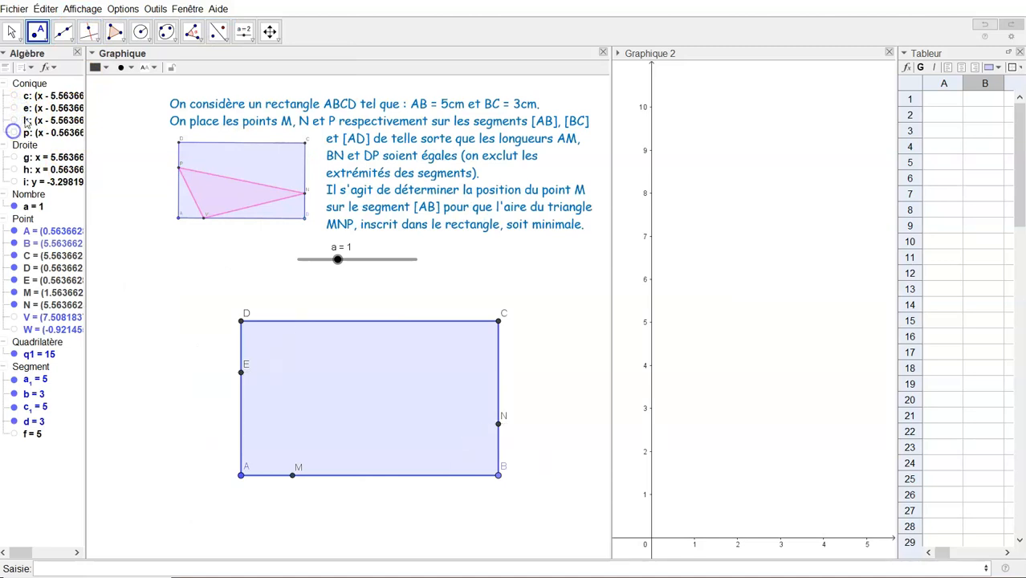
left_click(78, 53)
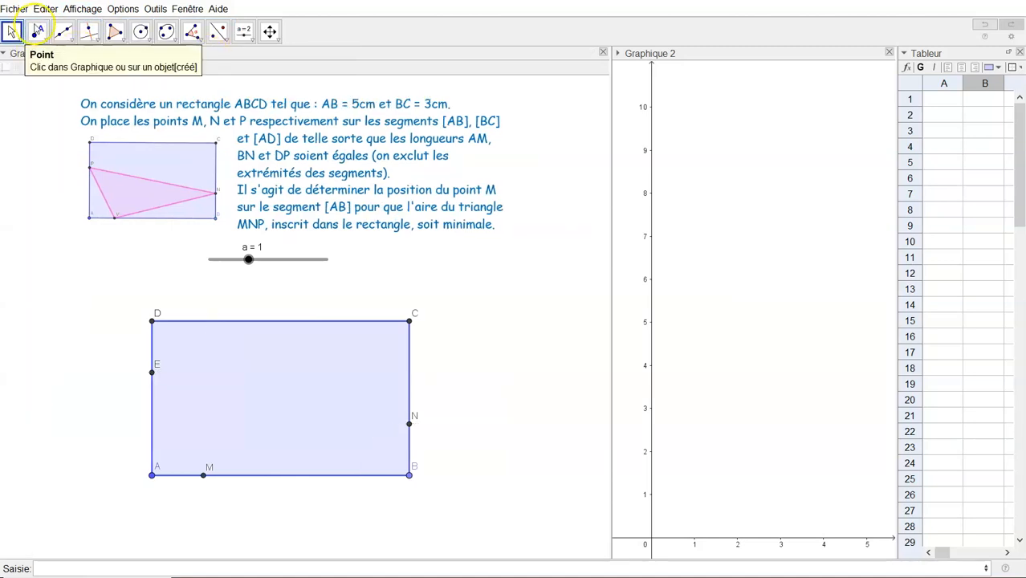
- Rename the intersection point on side AD as P
left_click(113, 33)
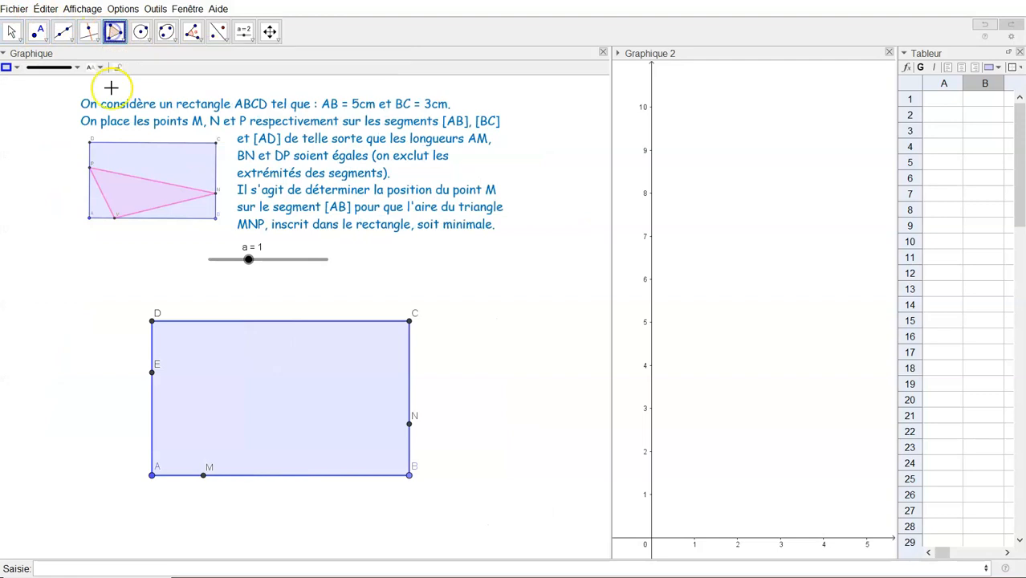
right_click(152, 375)
left_click(214, 455)
type("P")
key("Return")
- Draw the triangle PMN as a polygon through points P, M and N
left_click(152, 374)
left_click(203, 475)
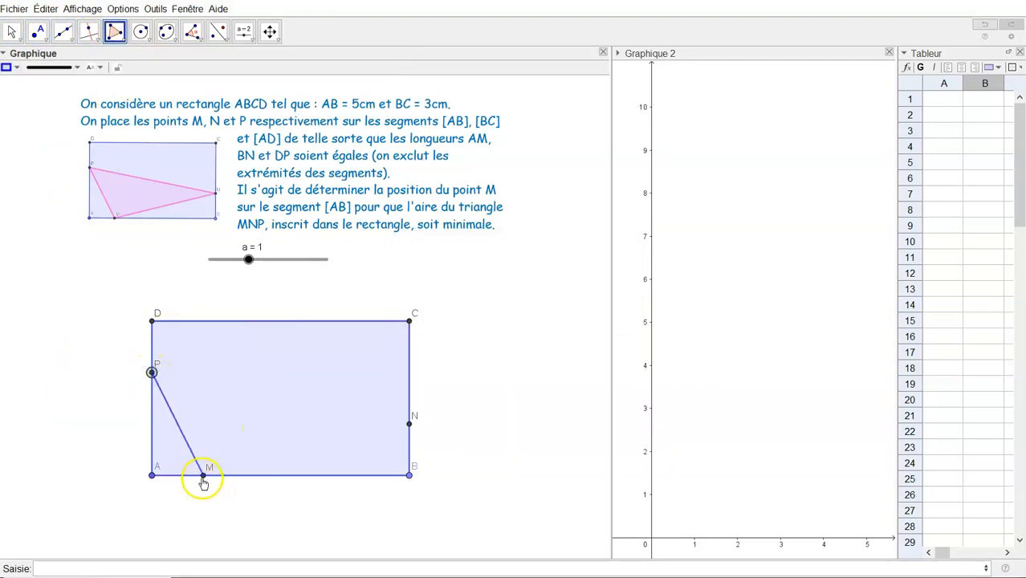
left_click(410, 422)
left_click(152, 373)
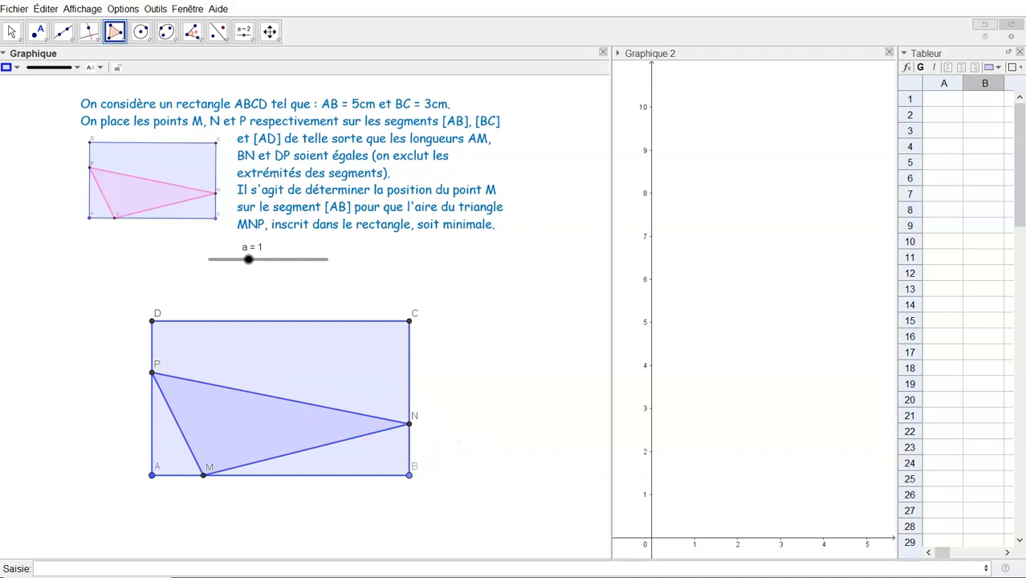
- Set the colour of triangle PMN to red (255, 0, 51)
left_click(10, 31)
right_click(238, 391)
left_click(293, 508)
right_click(239, 391)
left_click(287, 556)
left_click(906, 113)
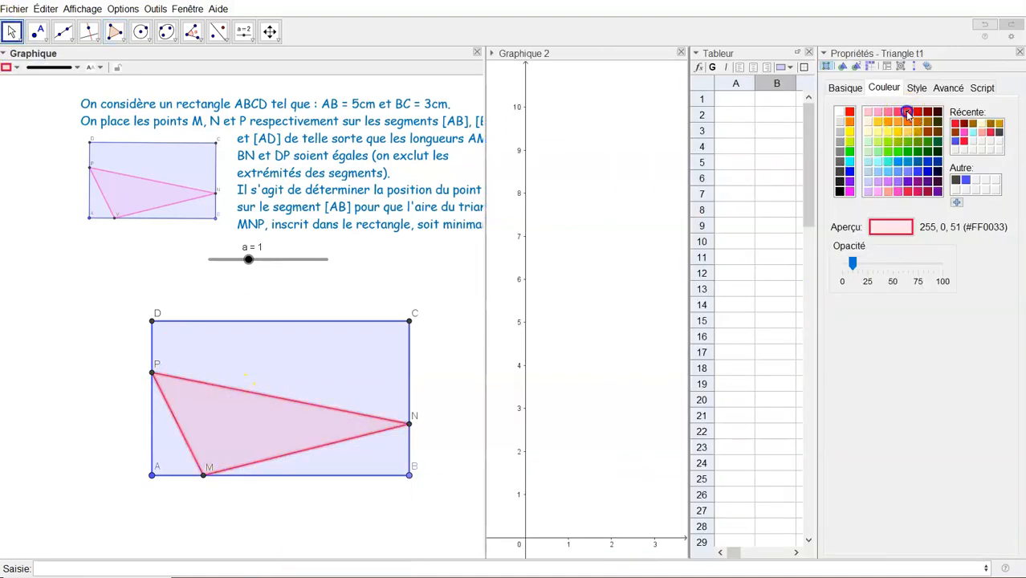
left_click(1018, 53)
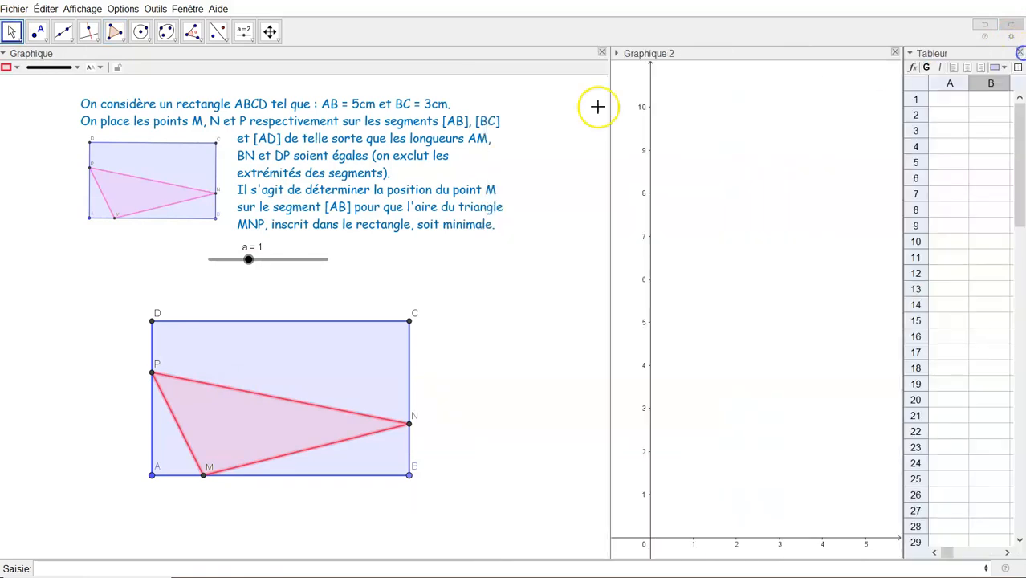
- Move slider a to about 1.4 and display the area of triangle PMN on the figure
mouse_move(249, 260)
left_mouse_down()
mouse_move(185, 264)
mouse_move(318, 262)
mouse_move(223, 263)
mouse_move(313, 263)
mouse_move(265, 264)
left_mouse_up()
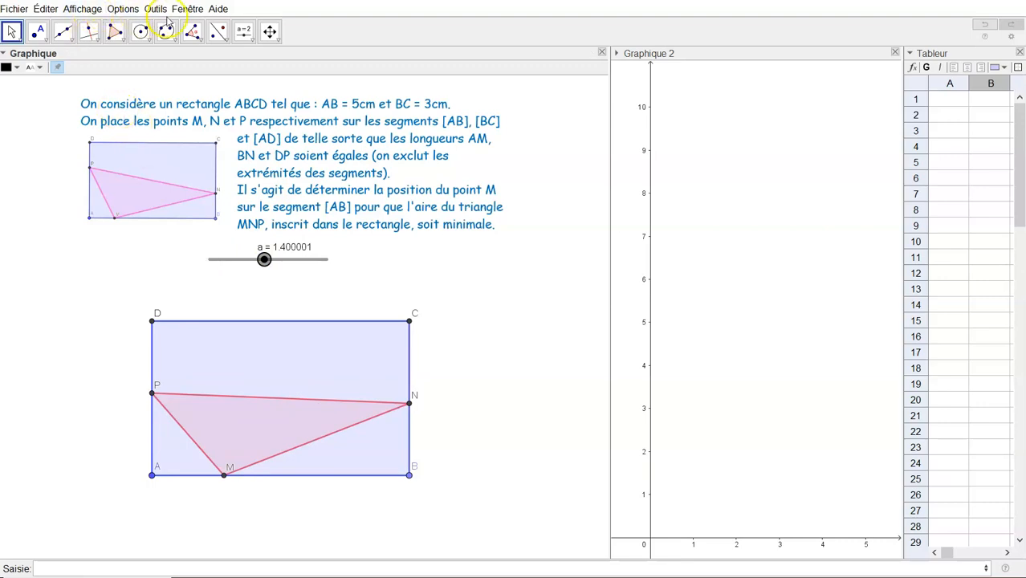
left_click(193, 34)
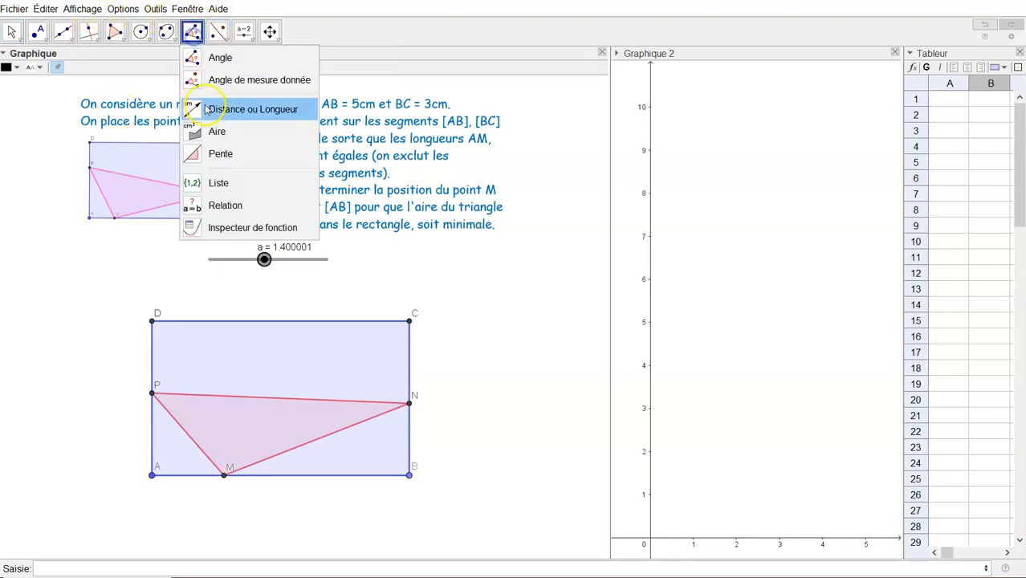
left_click(214, 127)
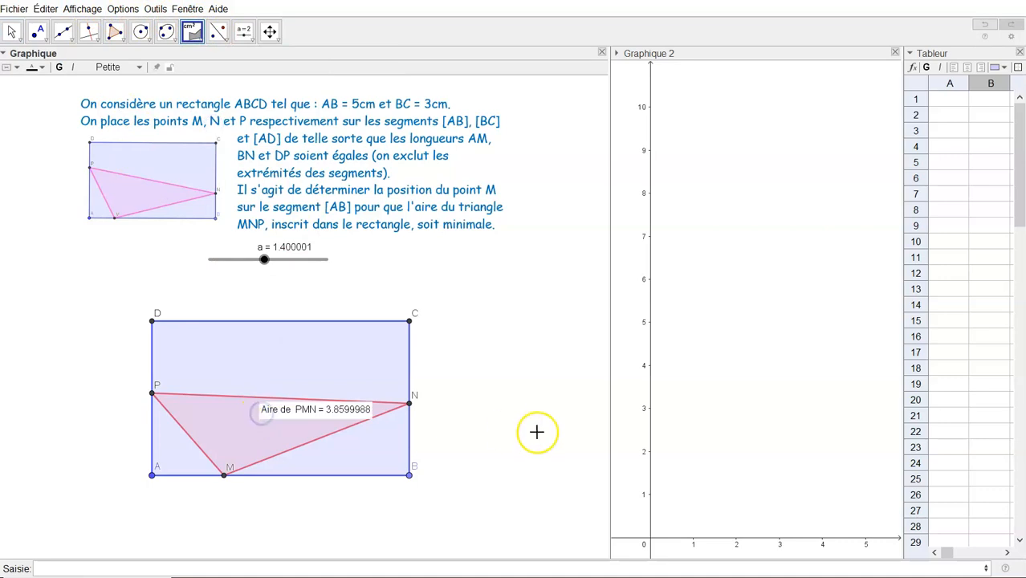
key("Escape")
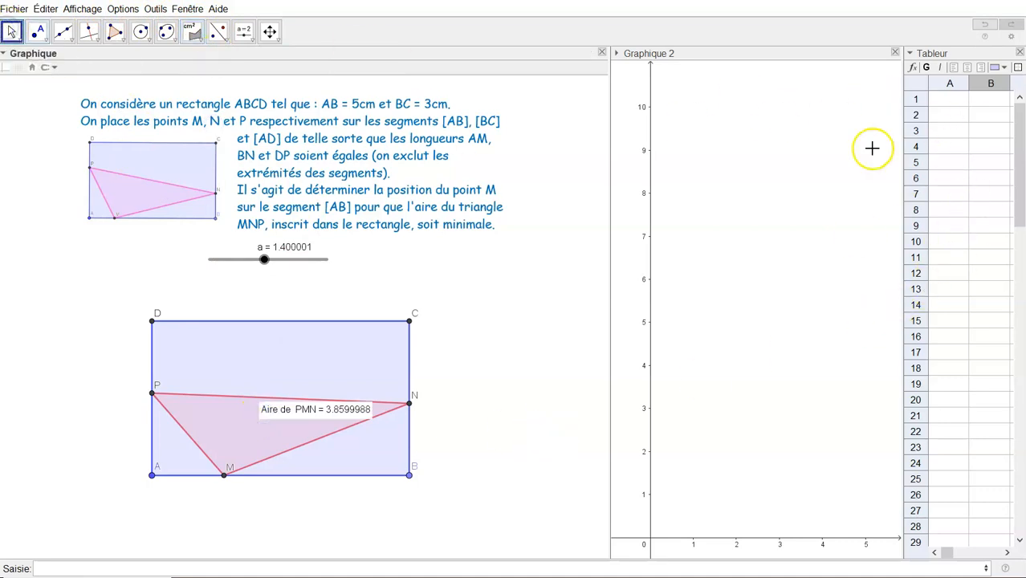
- Enter the spreadsheet headings "AM" in cell A1 and "aire" in cell B1
left_click(946, 100)
type("\"A")
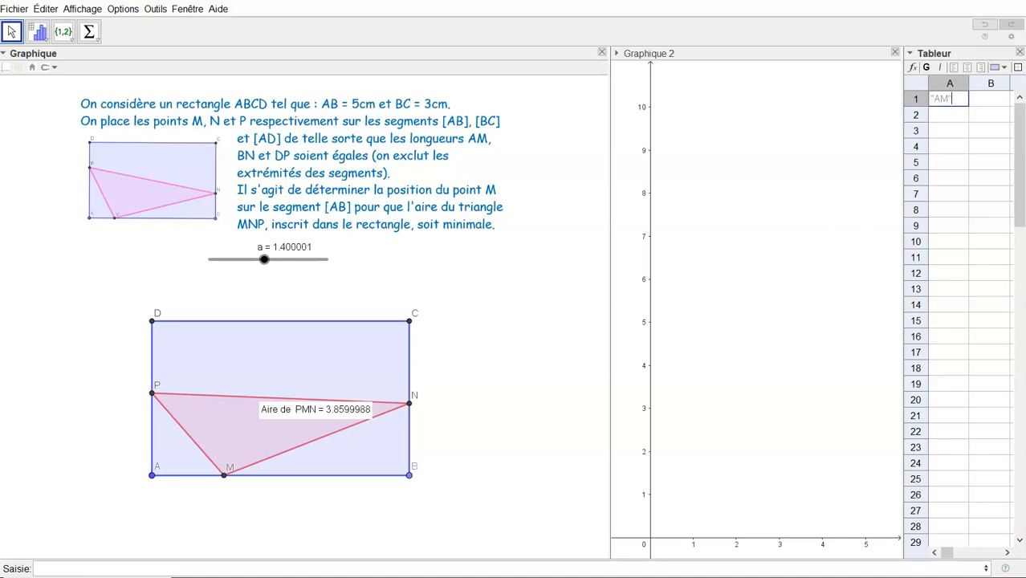
type("M")
key("Return")
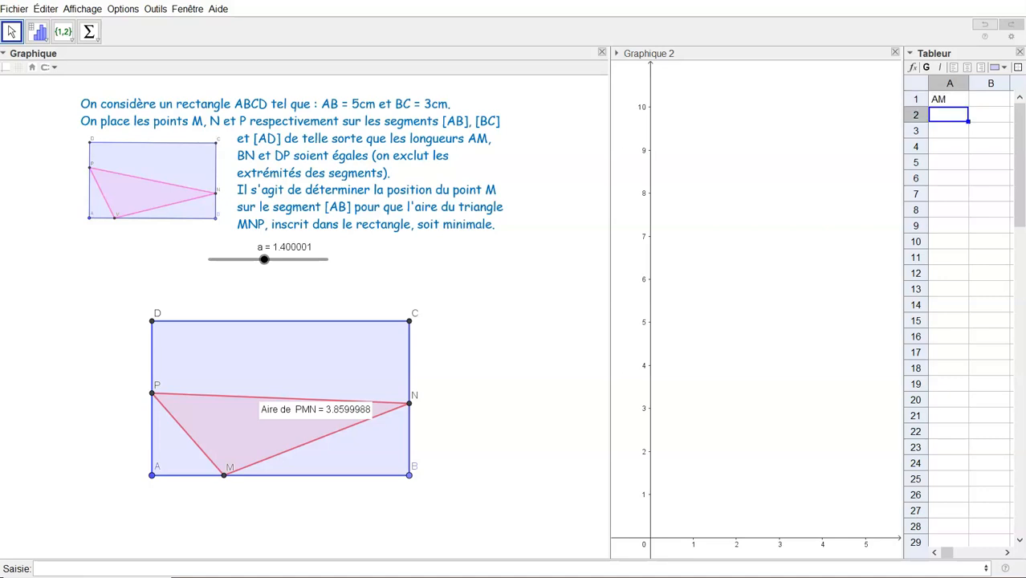
left_click(996, 99)
type("\"aire")
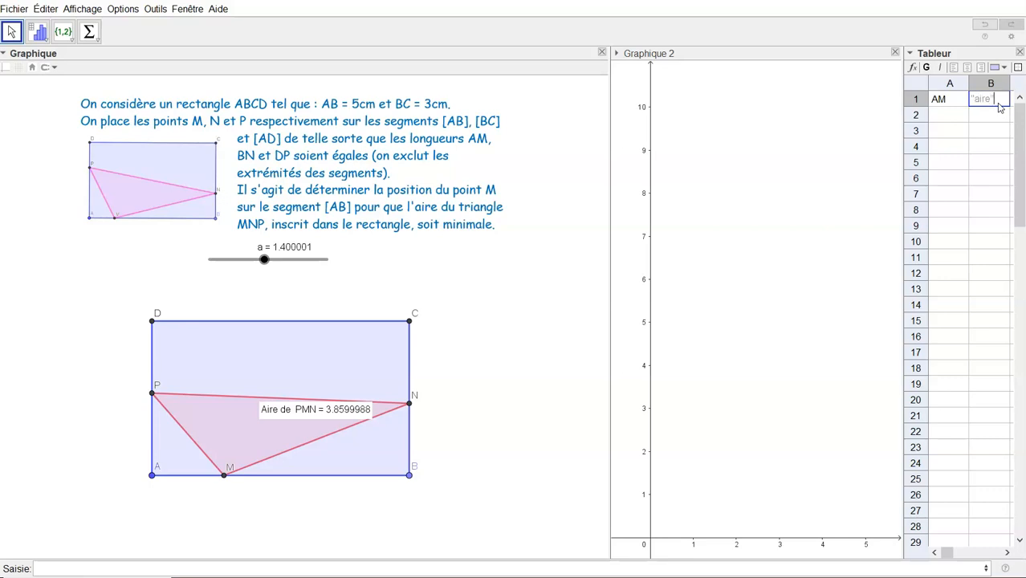
key("Return")
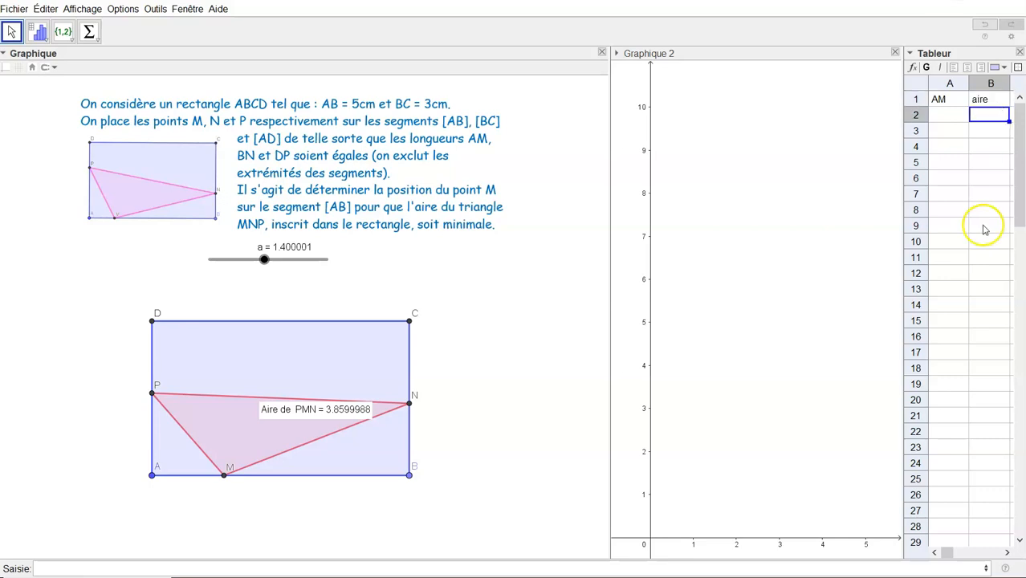
- Centre the contents of cells A1:B3 and enter a in cell A2
left_click_drag(939, 98, 987, 130)
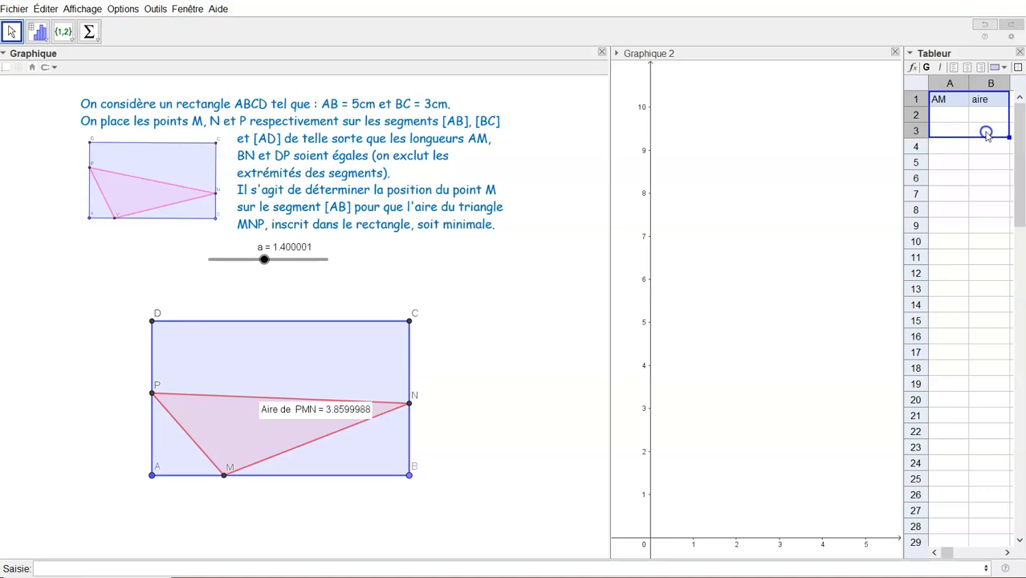
left_click(966, 68)
left_click(945, 115)
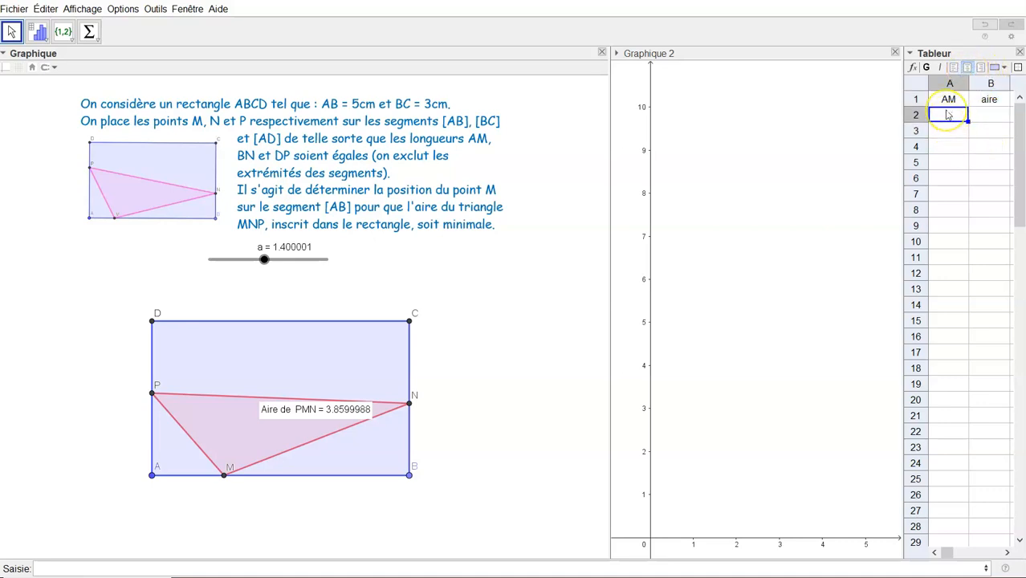
type("a")
key("Return")
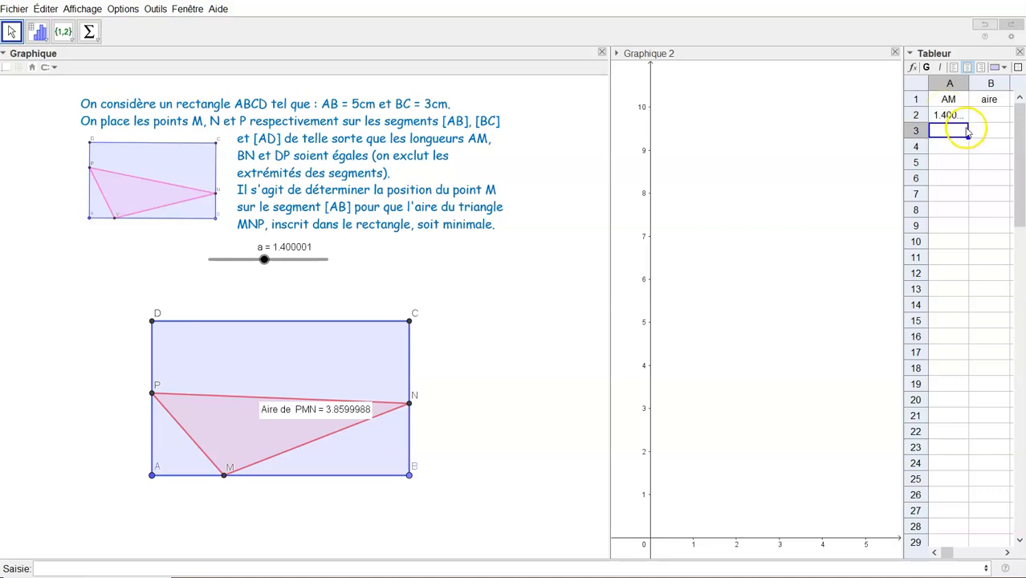
- Look up the triangle's object name, enter t1 in cell B2, and move slider a to about 2.3
left_click(985, 115)
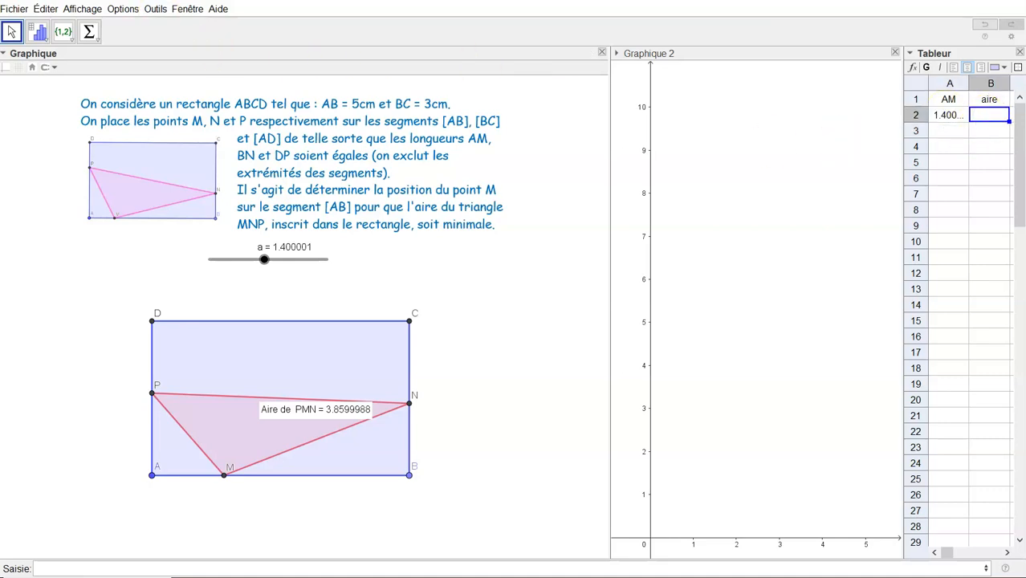
left_click(47, 234)
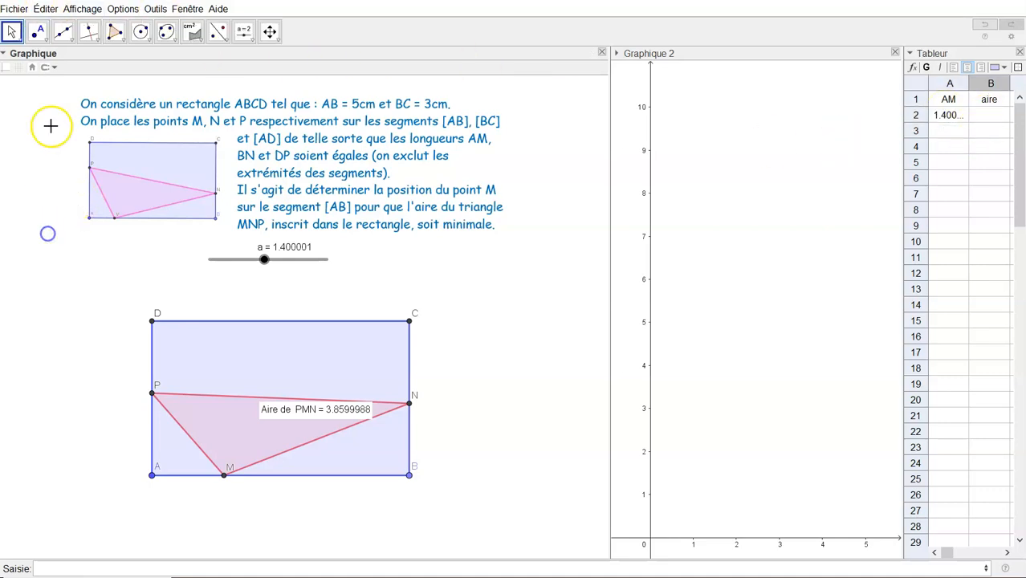
left_click(68, 9)
left_click(85, 24)
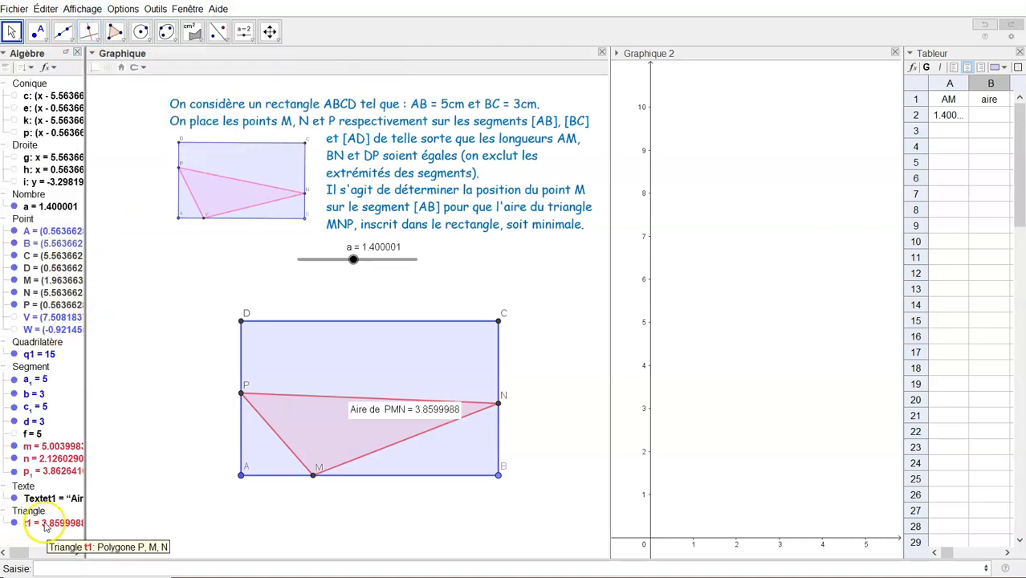
left_click(77, 52)
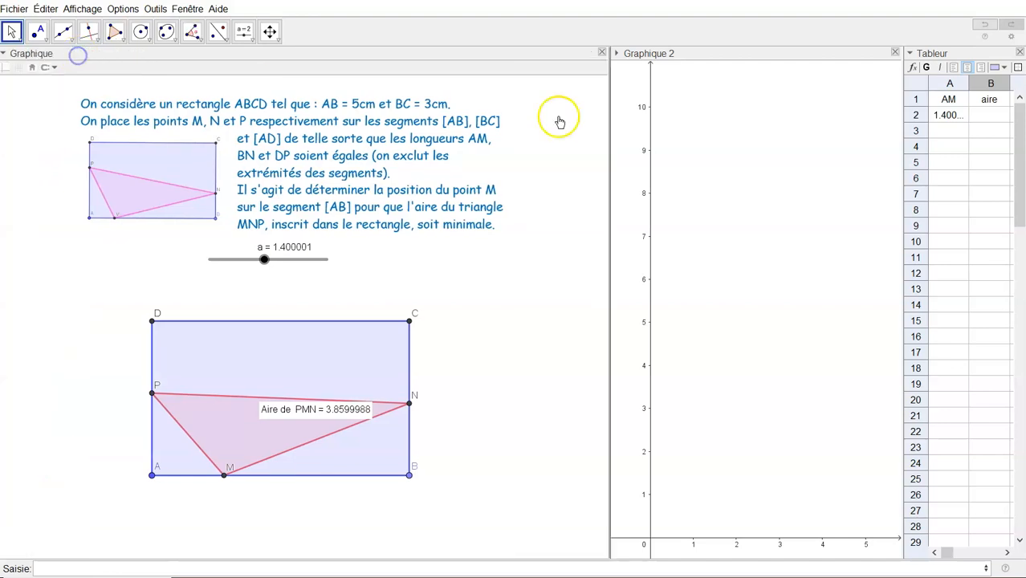
left_click(971, 116)
type("t1")
key("Return")
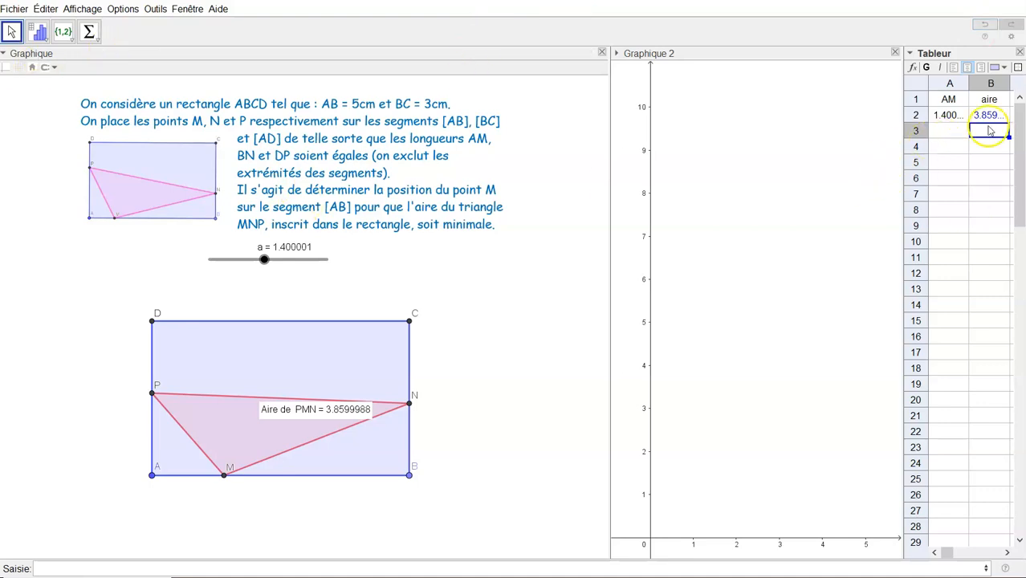
left_click_drag(264, 260, 301, 267)
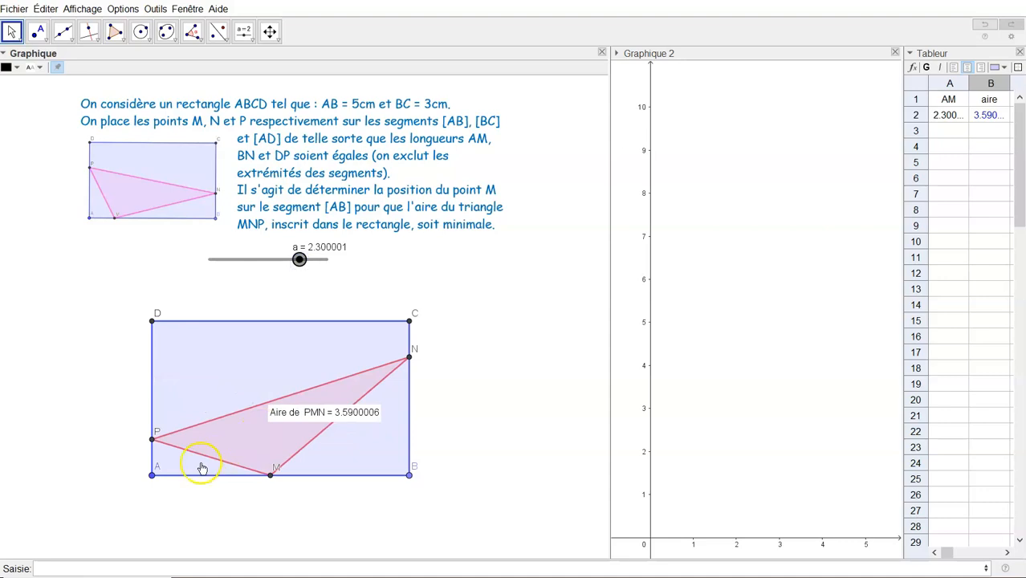
- Create the point T=(a,t1) in the second graphics view
left_click(766, 332)
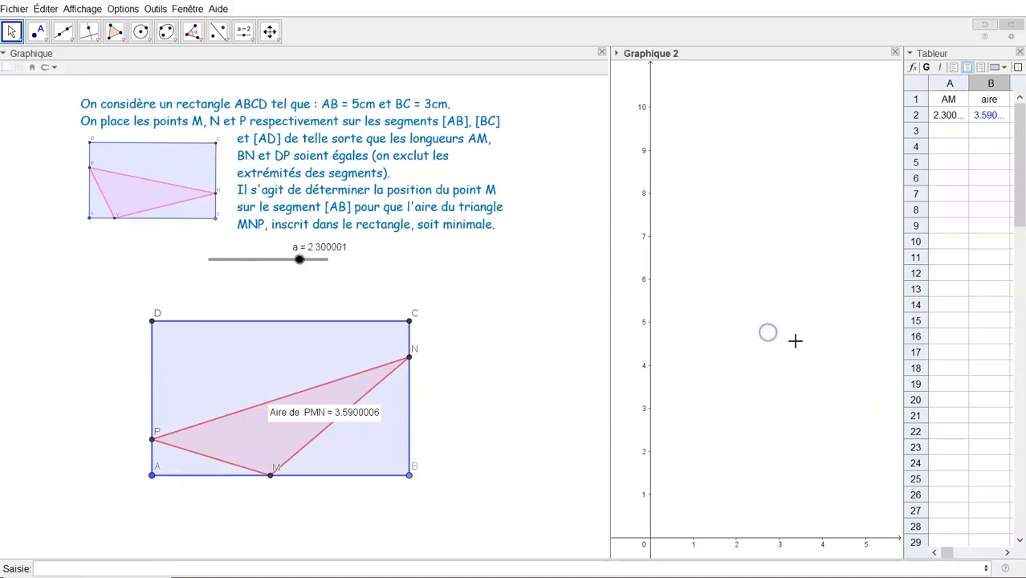
left_click(351, 569)
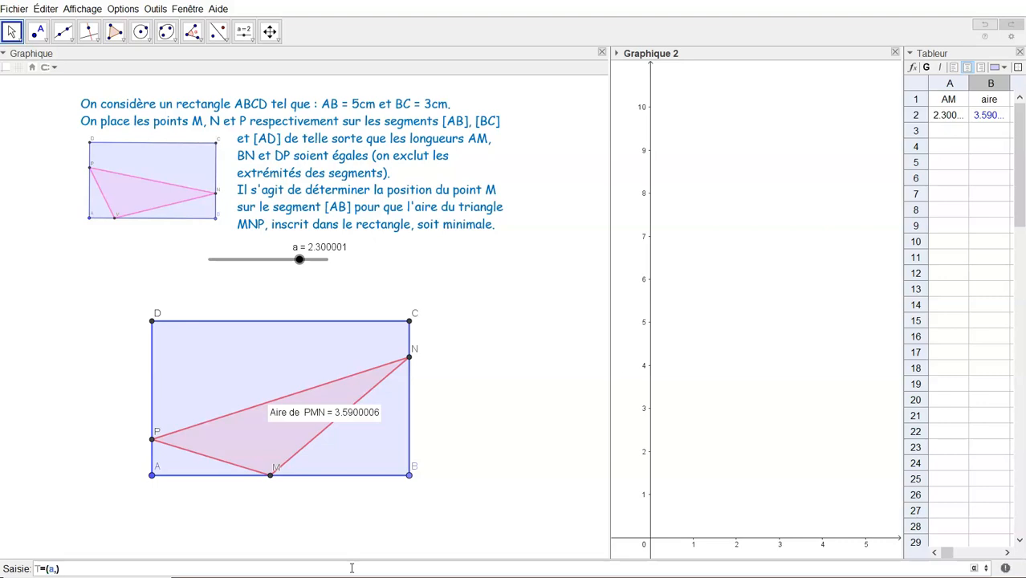
type("1")
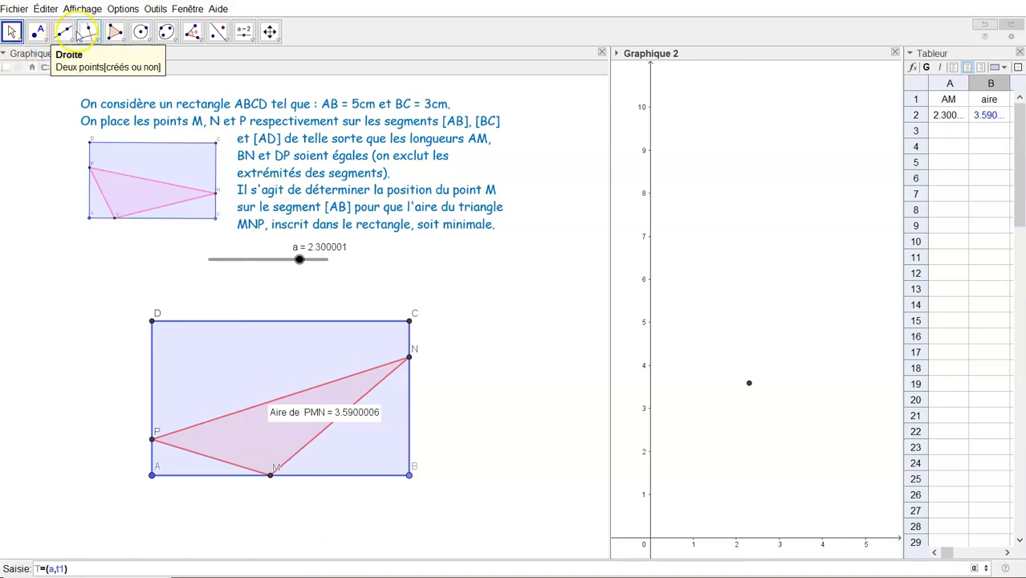
key("Return")
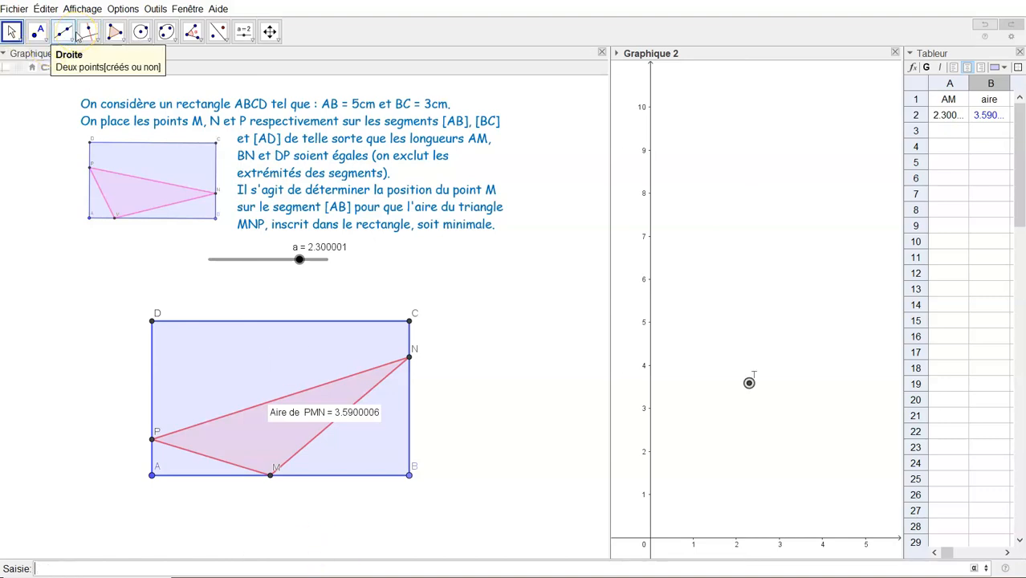
- Turn on the trace of point T and sweep slider a through its range, stopping at about 2
left_click(84, 9)
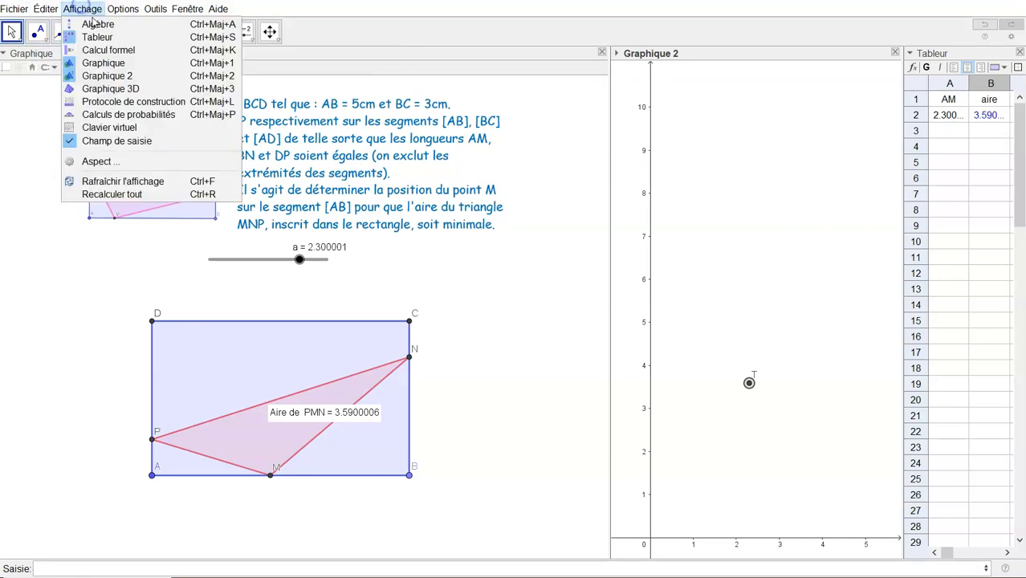
left_click(95, 24)
left_click(36, 319)
right_click(38, 321)
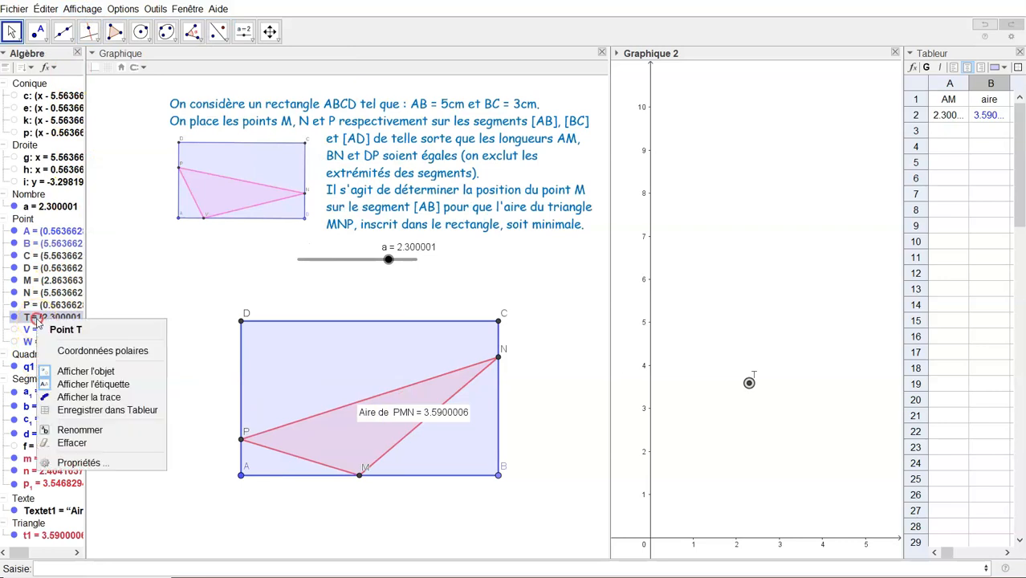
left_click(84, 398)
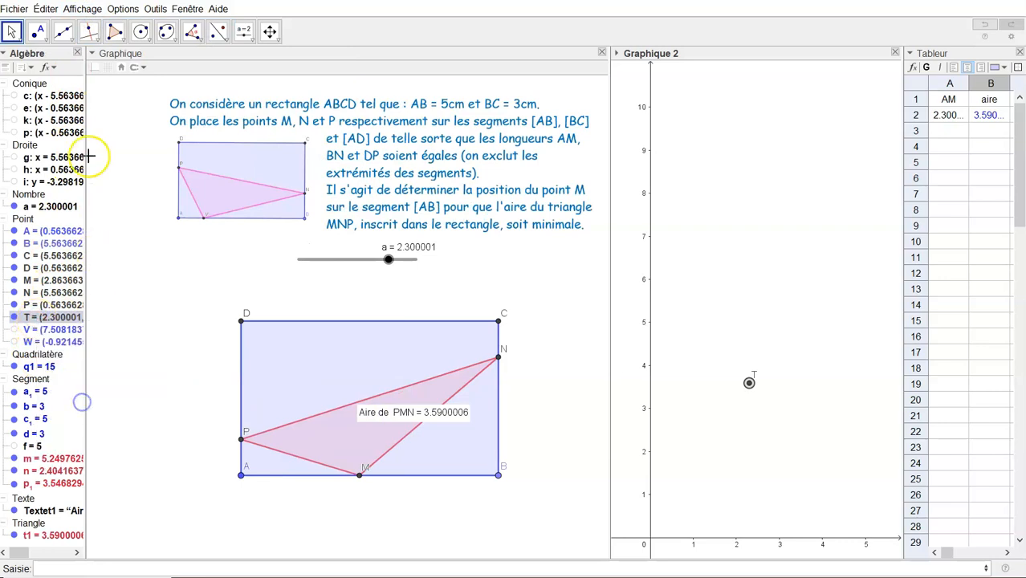
left_click(83, 9)
left_click(94, 24)
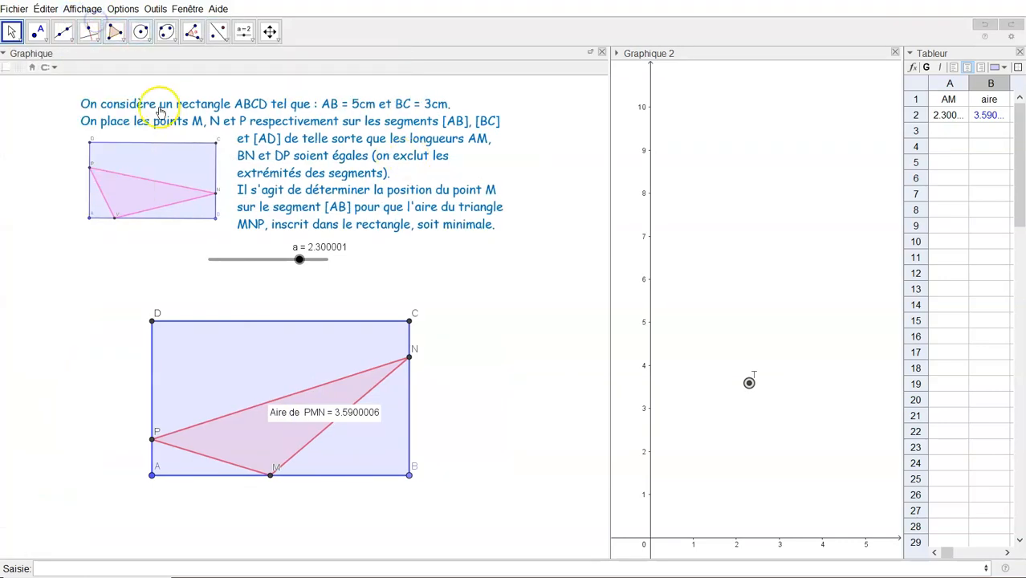
mouse_move(303, 265)
left_mouse_down()
mouse_move(252, 246)
mouse_move(218, 172)
mouse_move(245, 234)
mouse_move(287, 263)
mouse_move(332, 262)
mouse_move(337, 248)
mouse_move(250, 249)
mouse_move(320, 265)
mouse_move(288, 271)
left_mouse_up()
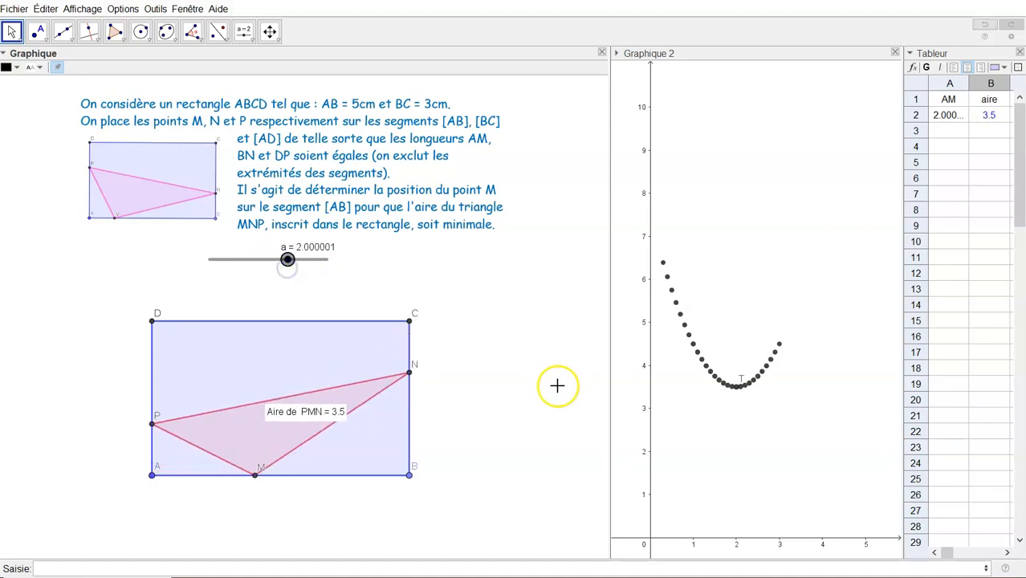